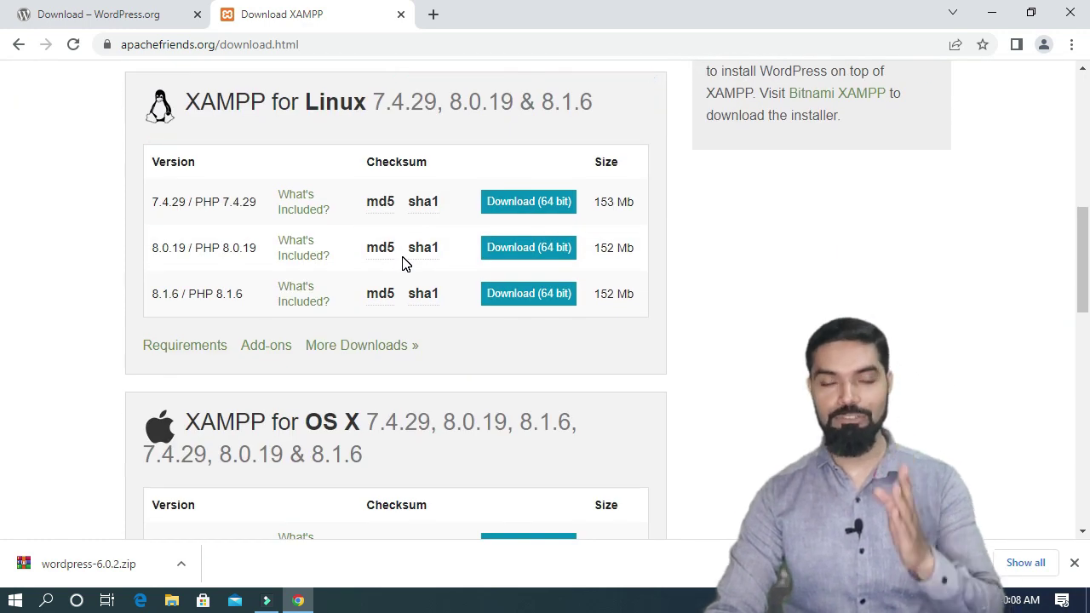
{"action": "scroll", "coordinate": [403, 263], "scroll_direction": "down", "scroll_amount": 3}
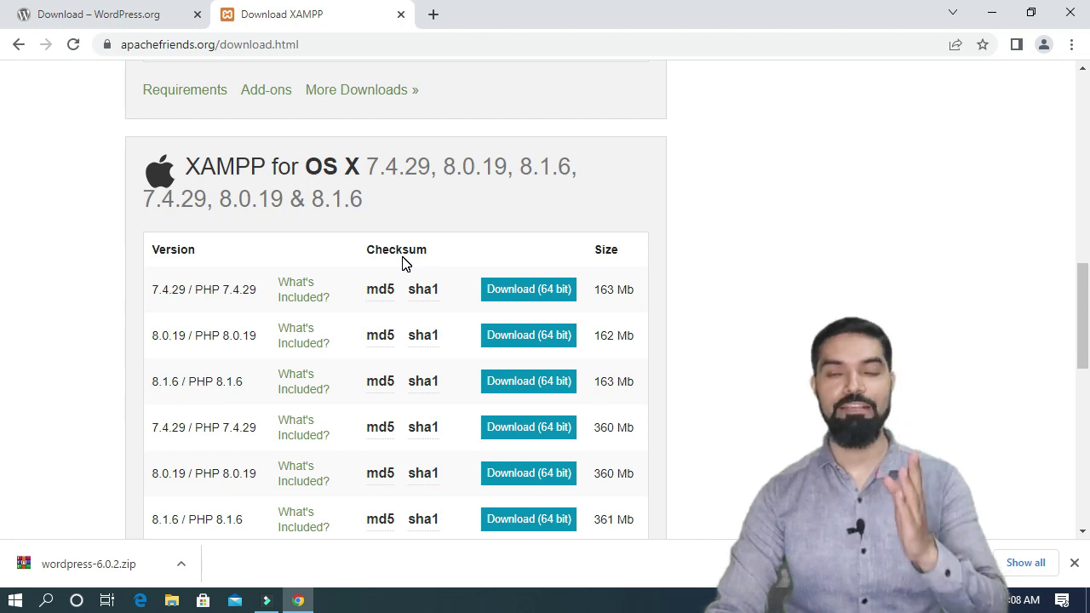
{"action": "scroll", "coordinate": [403, 263], "scroll_direction": "down", "scroll_amount": 2}
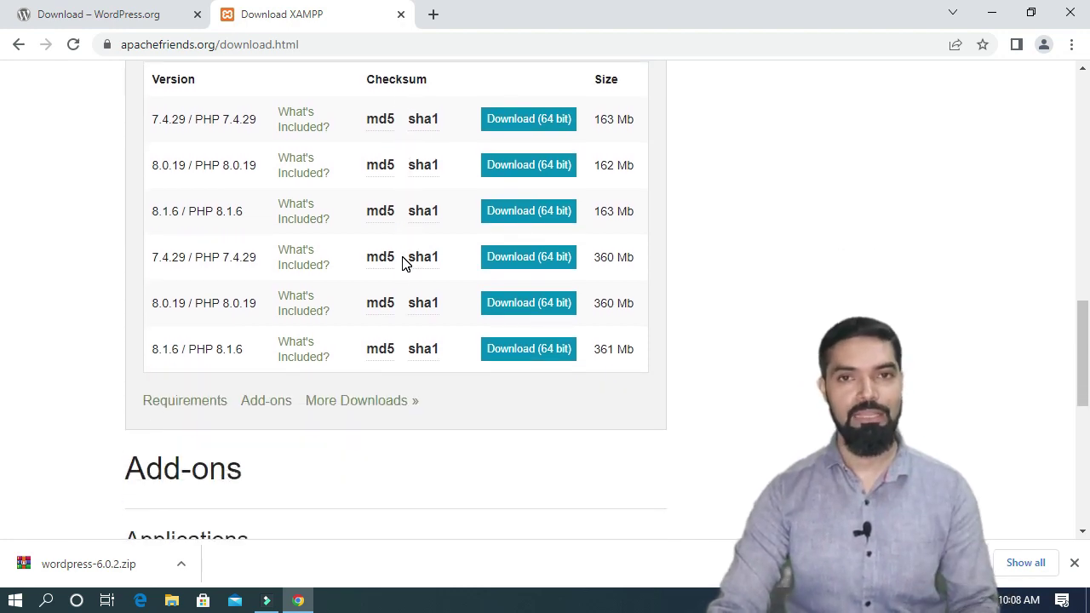
{"action": "scroll", "coordinate": [444, 345], "scroll_direction": "up", "scroll_amount": 6}
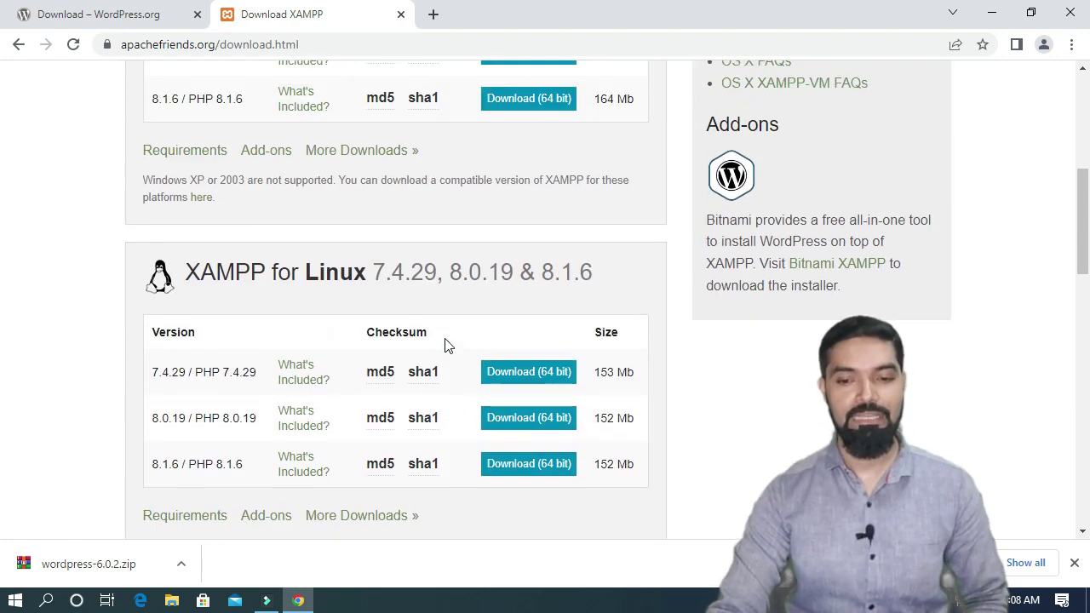
{"action": "scroll", "coordinate": [444, 346], "scroll_direction": "up", "scroll_amount": 3}
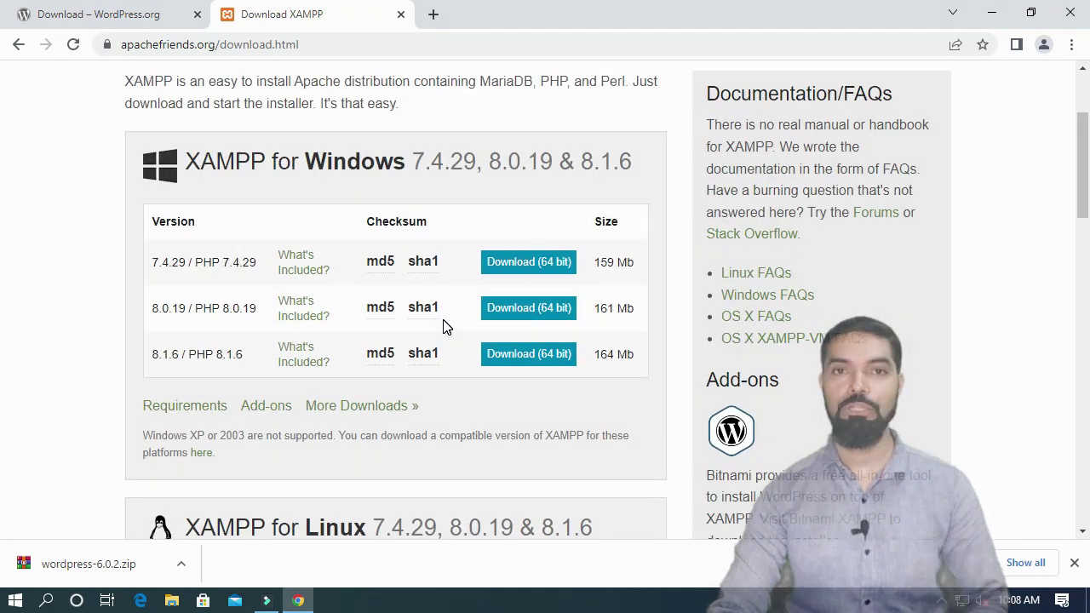
{"action": "scroll", "coordinate": [443, 324], "scroll_direction": "down", "scroll_amount": 1}
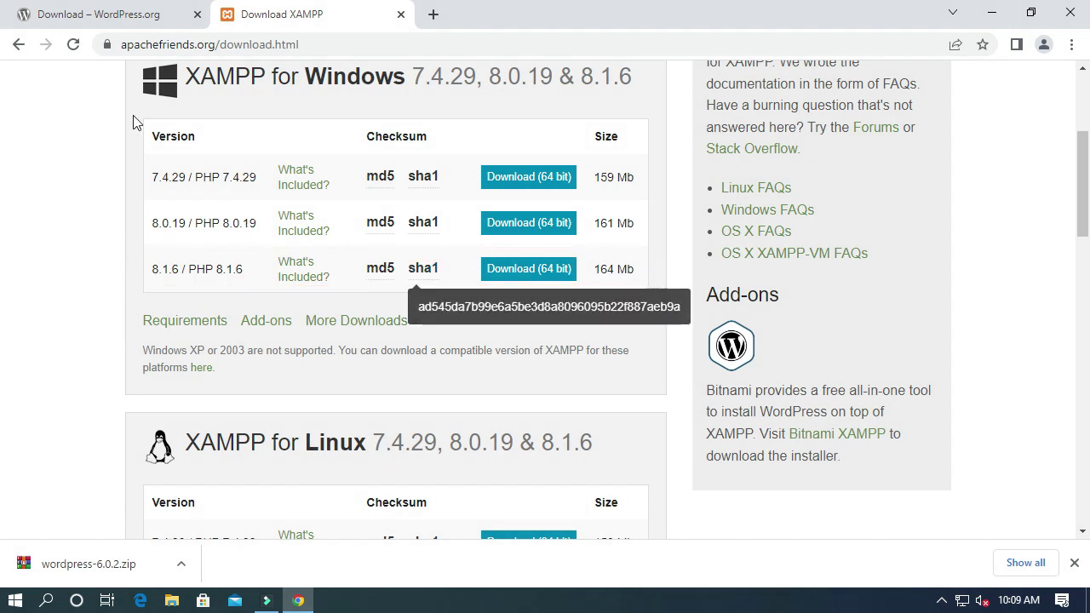
{"action": "left_click", "coordinate": [132, 17]}
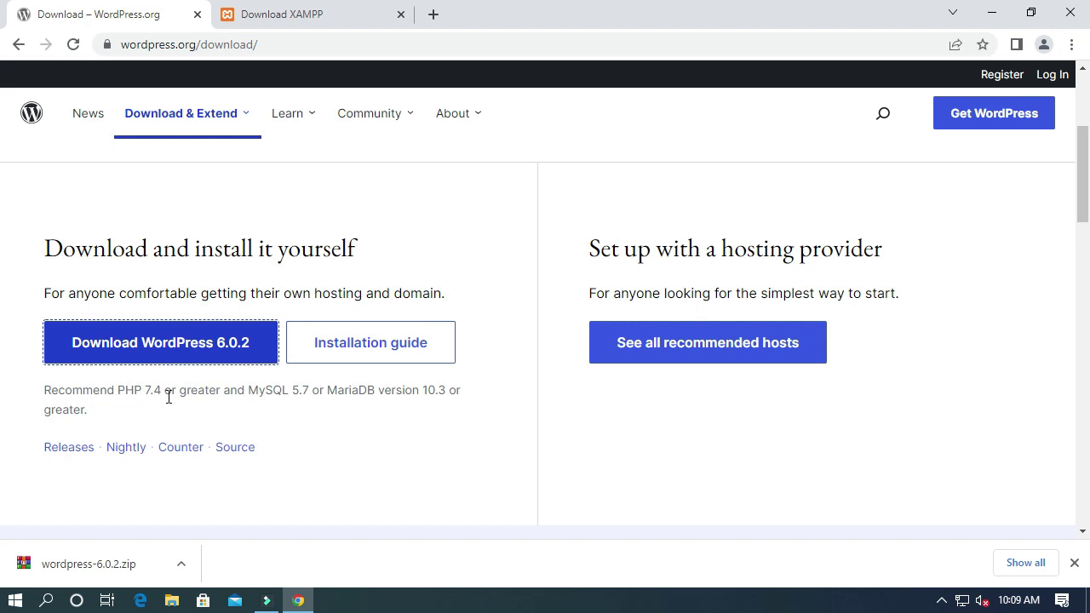
{"action": "left_click", "coordinate": [281, 17]}
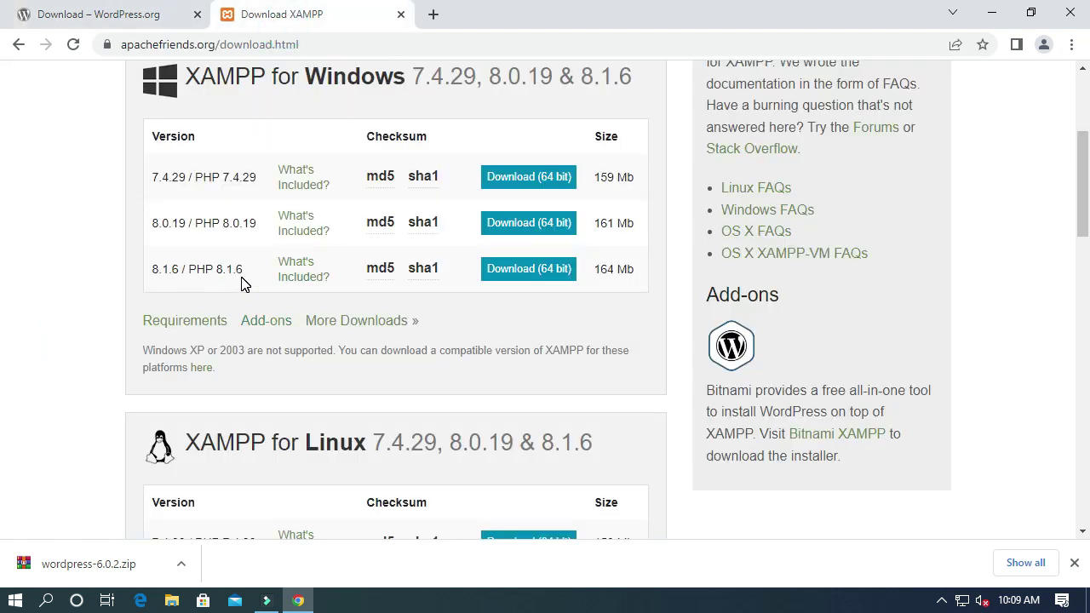
Step: Download the 64-bit XAMPP 8.1.6 Windows installer, then close Chrome
{"action": "left_click", "coordinate": [522, 279]}
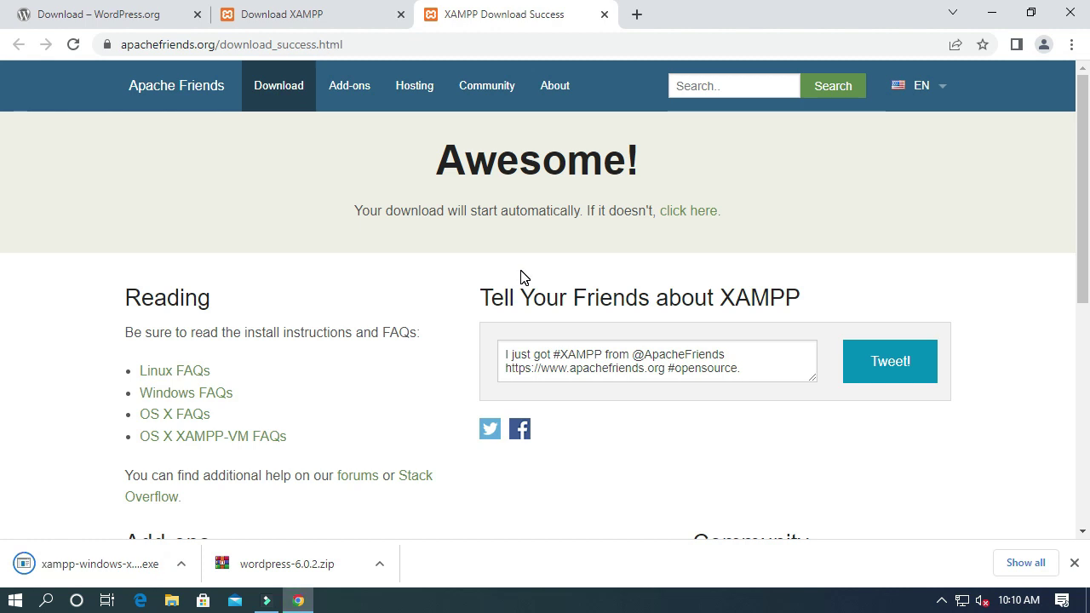
{"action": "left_click", "coordinate": [1071, 12]}
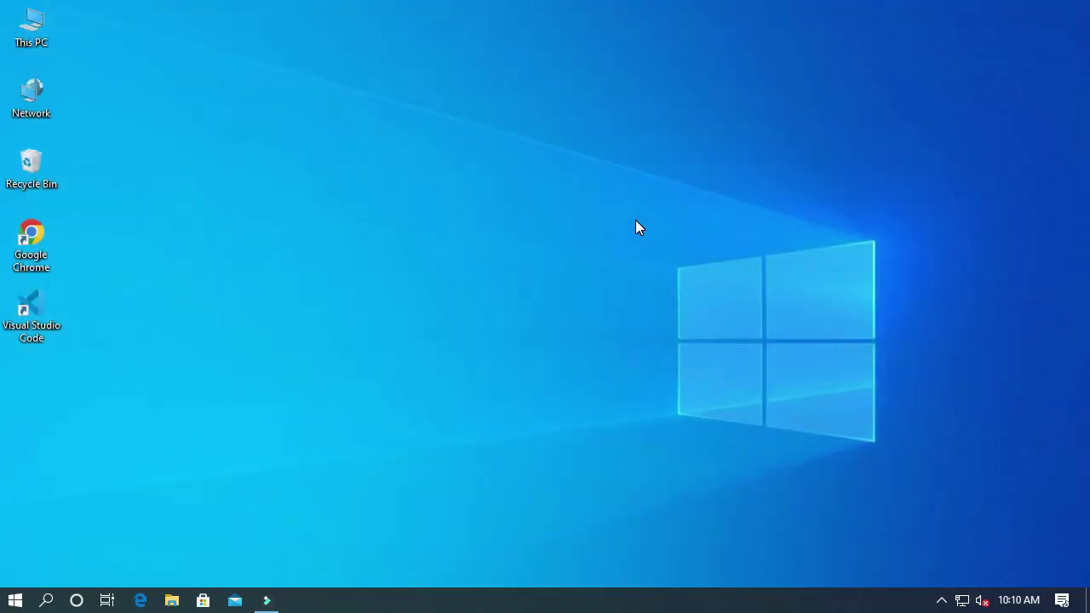
Step: Run xampp-windows-x64-8.1.6-0-VS16-installer.exe from the Downloads folder
{"action": "double_click", "coordinate": [23, 41]}
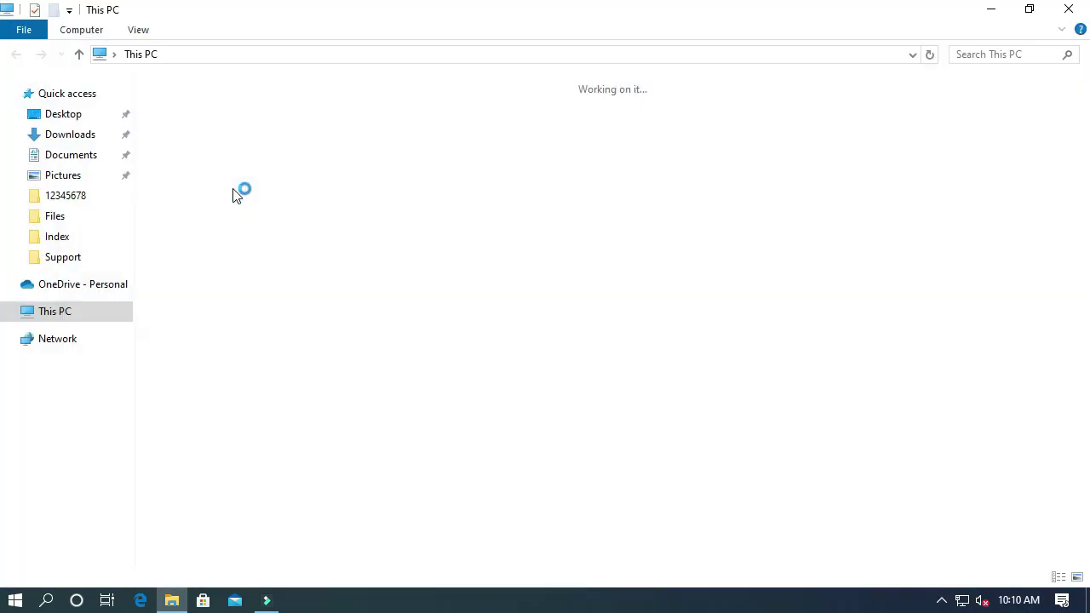
{"action": "left_click", "coordinate": [83, 136]}
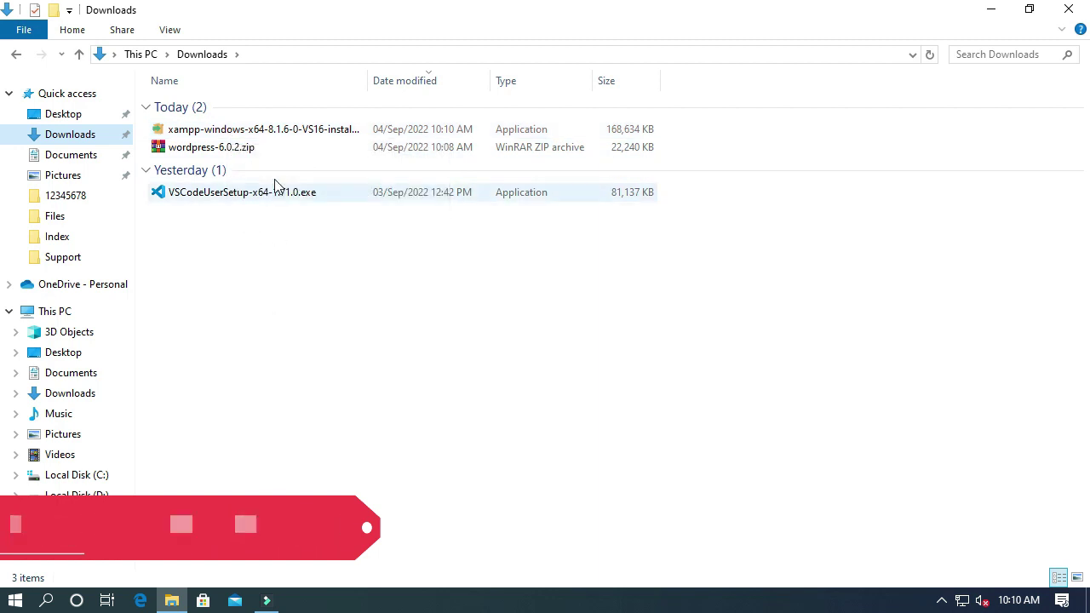
{"action": "double_click", "coordinate": [245, 136]}
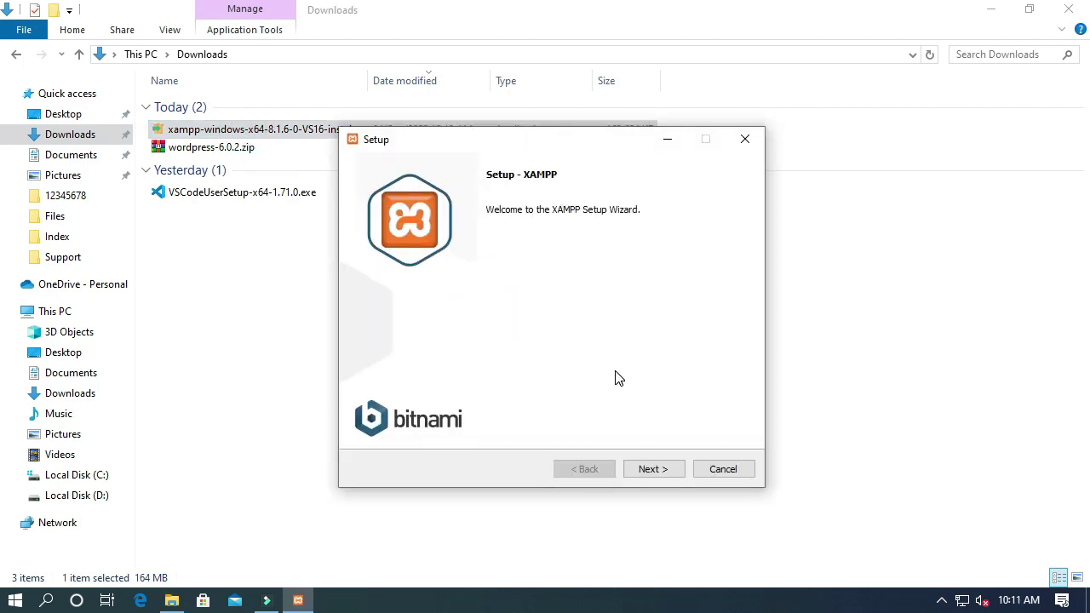
Step: Accept the default components, keep C:\xampp as install folder, and keep the default language
{"action": "left_click", "coordinate": [654, 473]}
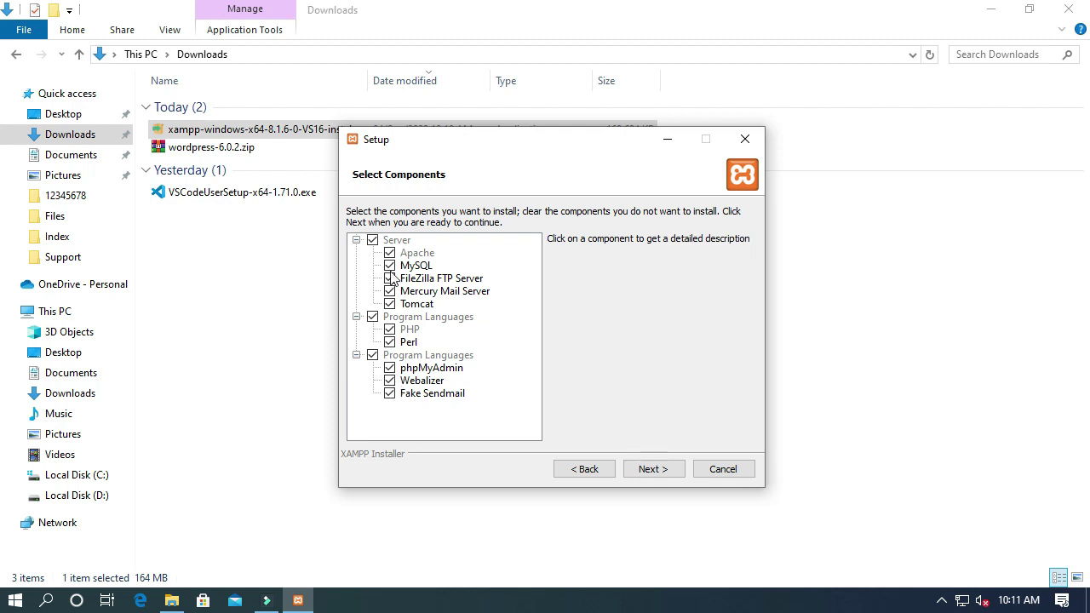
{"action": "left_click", "coordinate": [652, 470]}
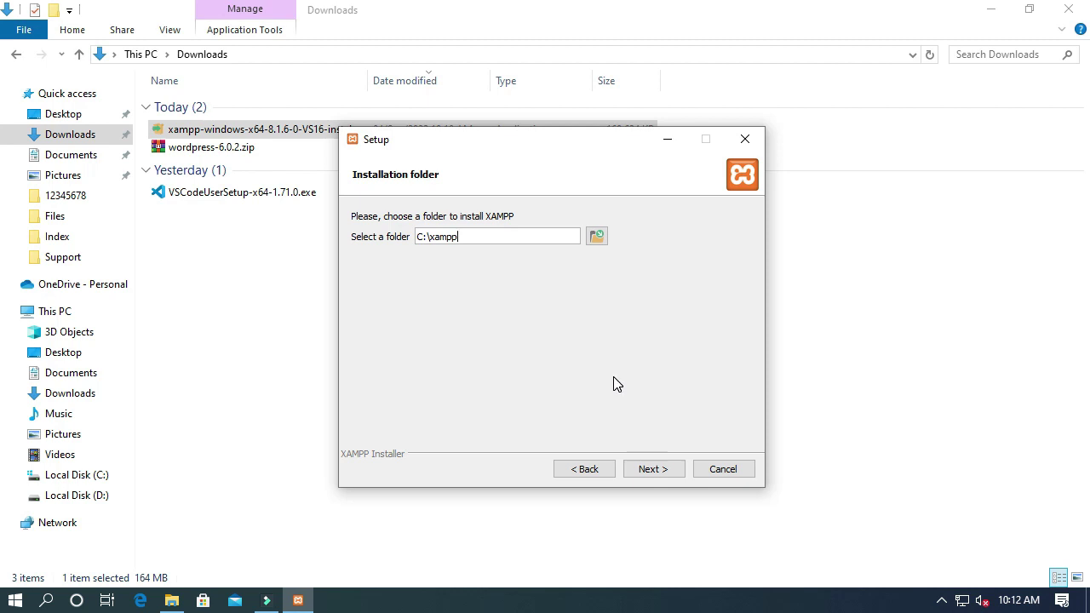
{"action": "left_click", "coordinate": [450, 239]}
{"action": "left_click", "coordinate": [597, 242]}
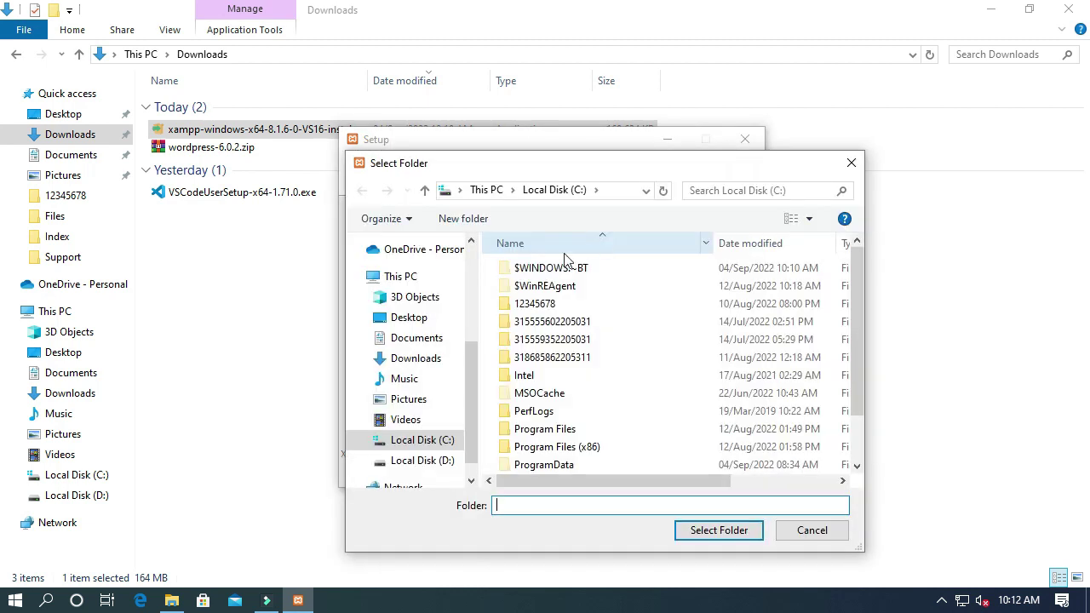
{"action": "left_click", "coordinate": [449, 460]}
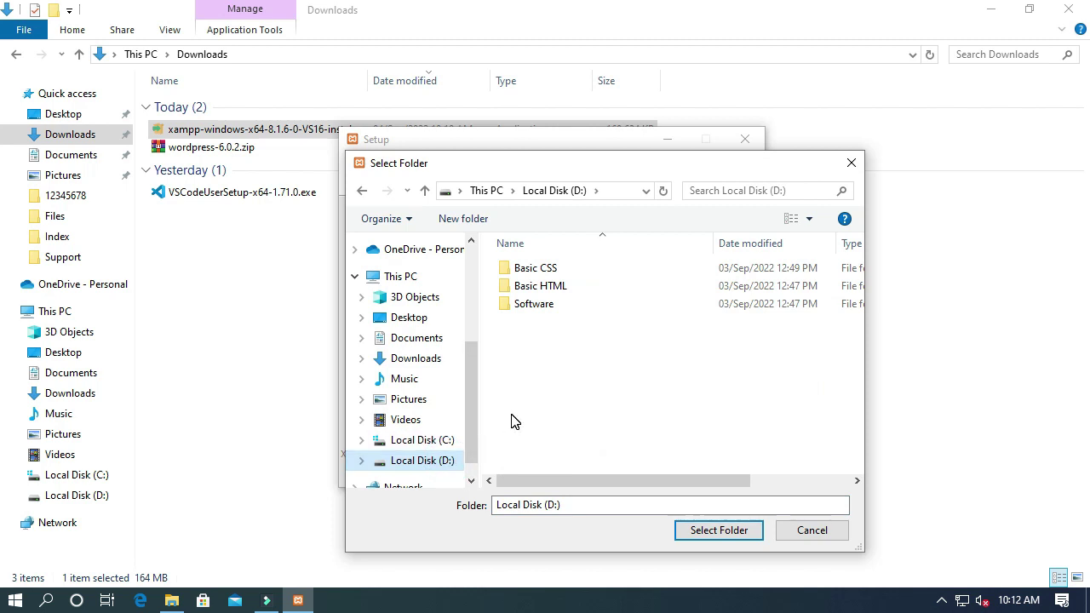
{"action": "left_click", "coordinate": [808, 532]}
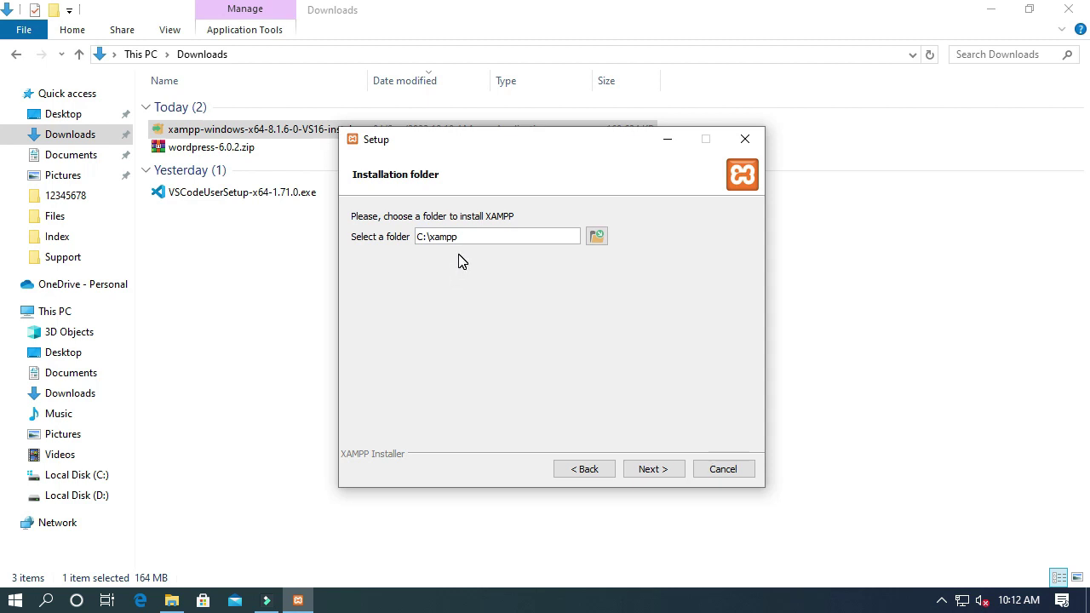
{"action": "left_click", "coordinate": [652, 469]}
{"action": "left_click", "coordinate": [652, 469]}
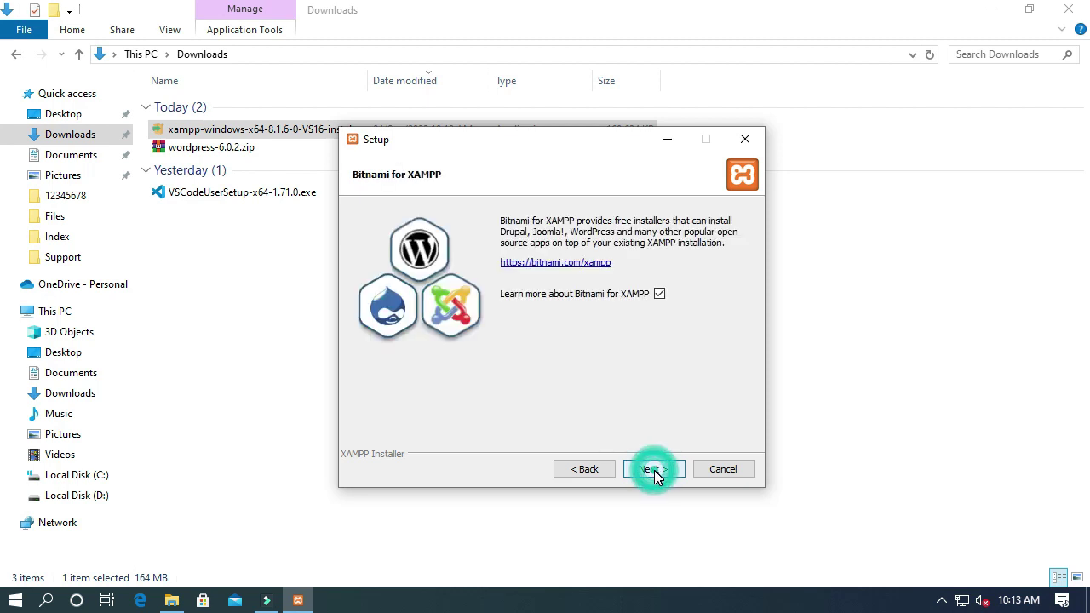
Step: Skip the Bitnami page, install XAMPP, and finish with the Control Panel set to launch
{"action": "left_click", "coordinate": [654, 471]}
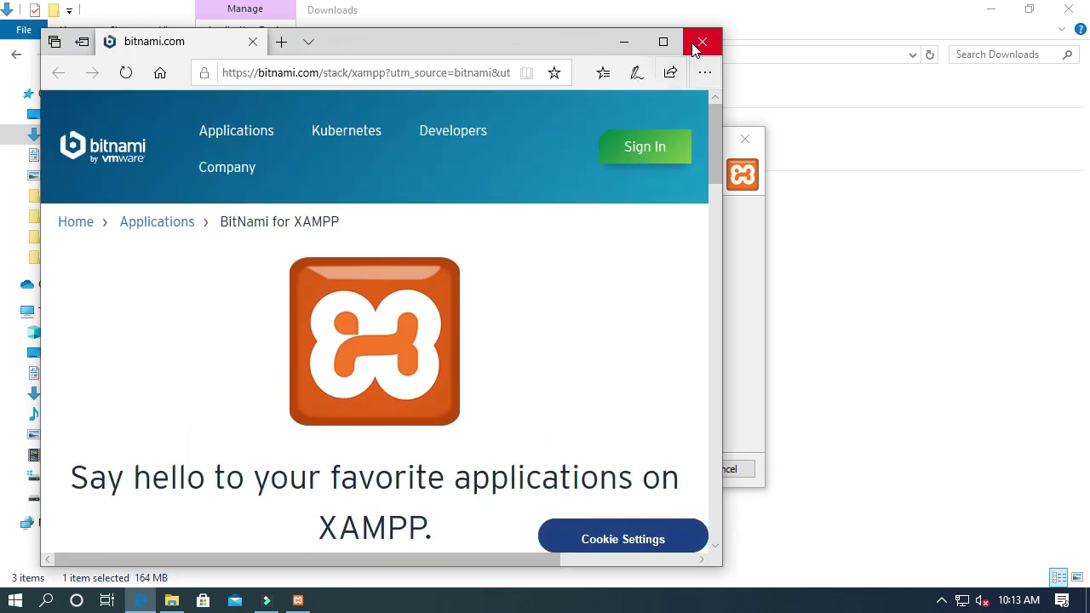
{"action": "left_click", "coordinate": [692, 44]}
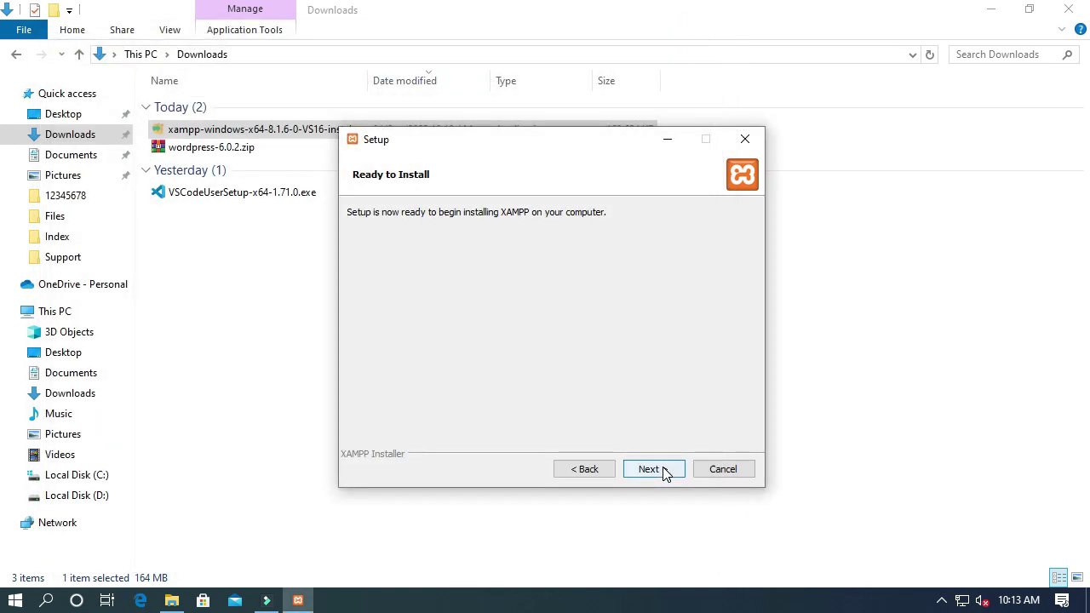
{"action": "left_click", "coordinate": [653, 469]}
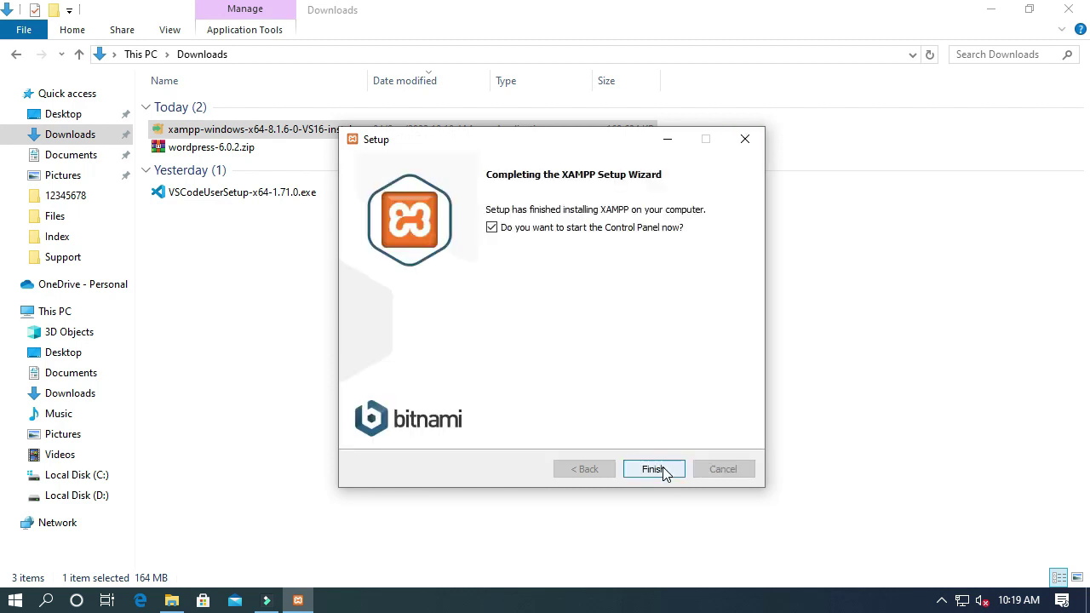
{"action": "left_click", "coordinate": [652, 469]}
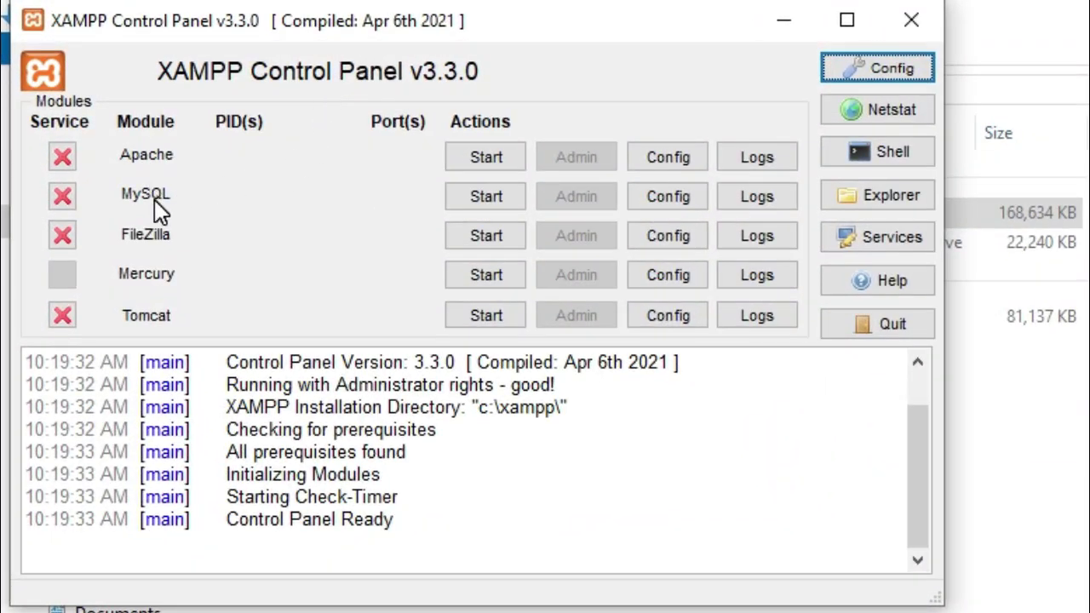
Step: Start the Apache and MySQL modules, then close the Control Panel window
{"action": "left_click", "coordinate": [501, 155]}
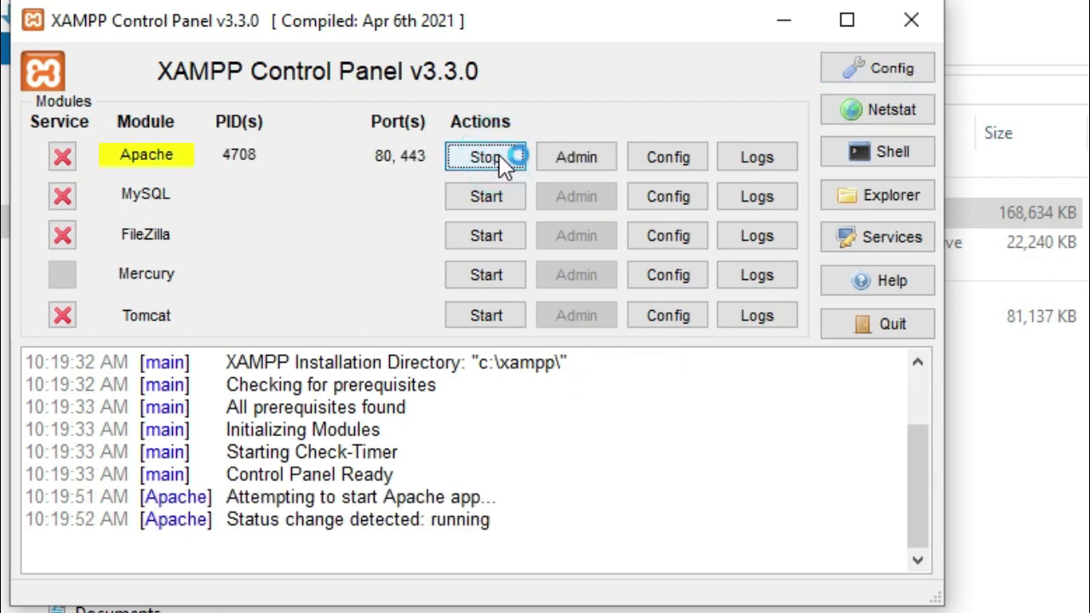
{"action": "left_click", "coordinate": [498, 200]}
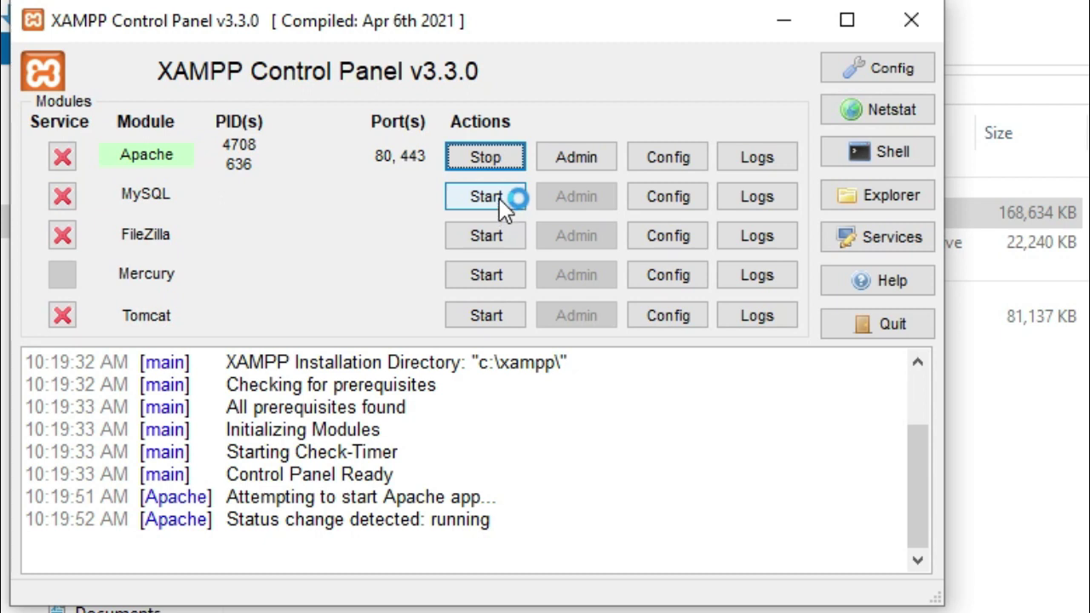
{"action": "left_click", "coordinate": [499, 199]}
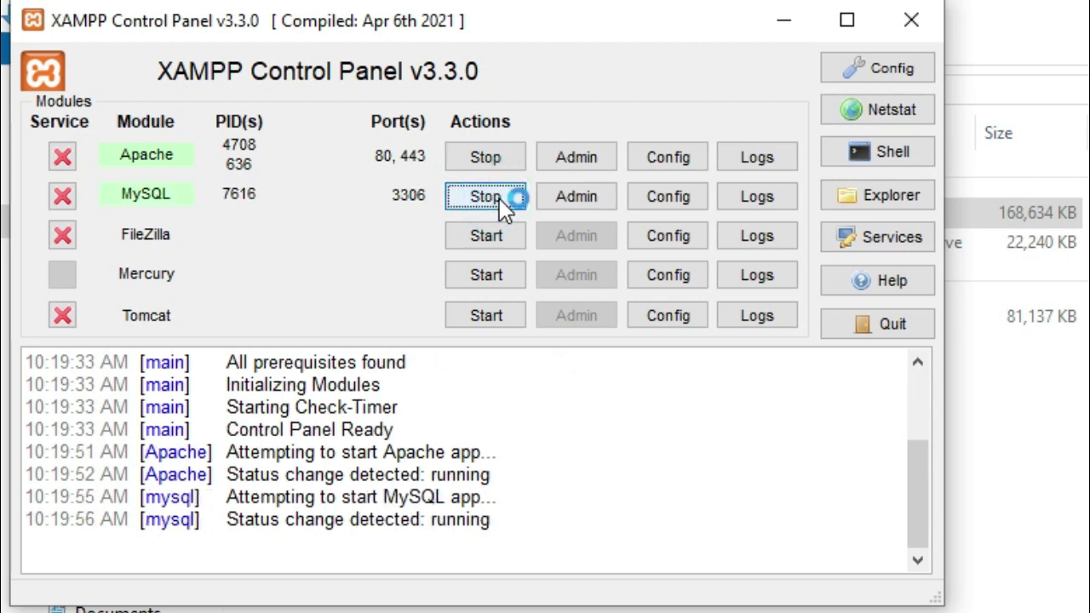
{"action": "left_click", "coordinate": [918, 20]}
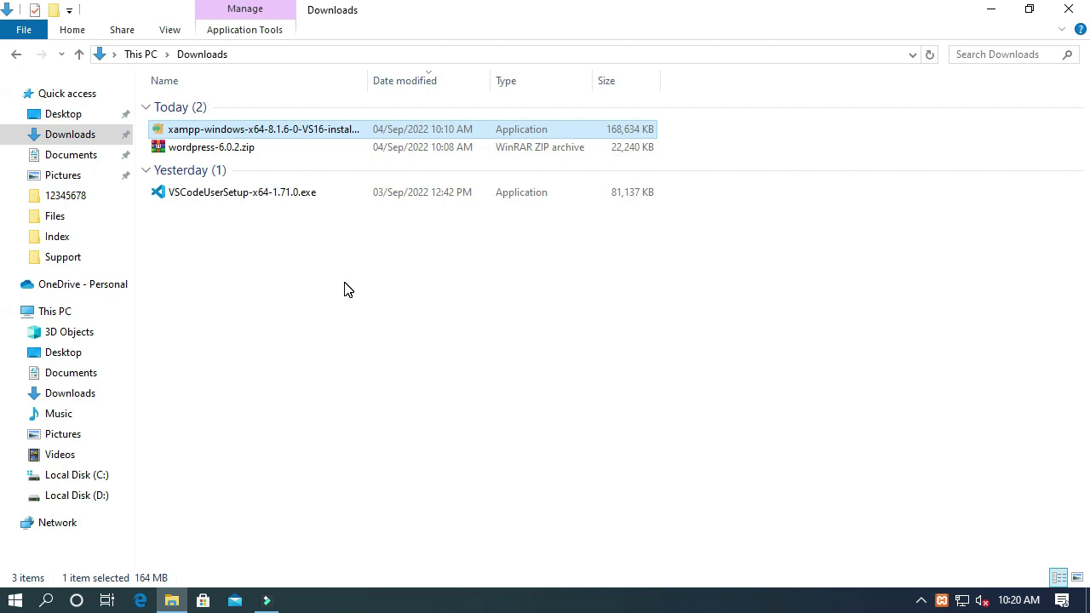
Step: Open C:\xampp, run and close the XAMPP Control Panel, then close the folder and open This PC
{"action": "left_click", "coordinate": [92, 481]}
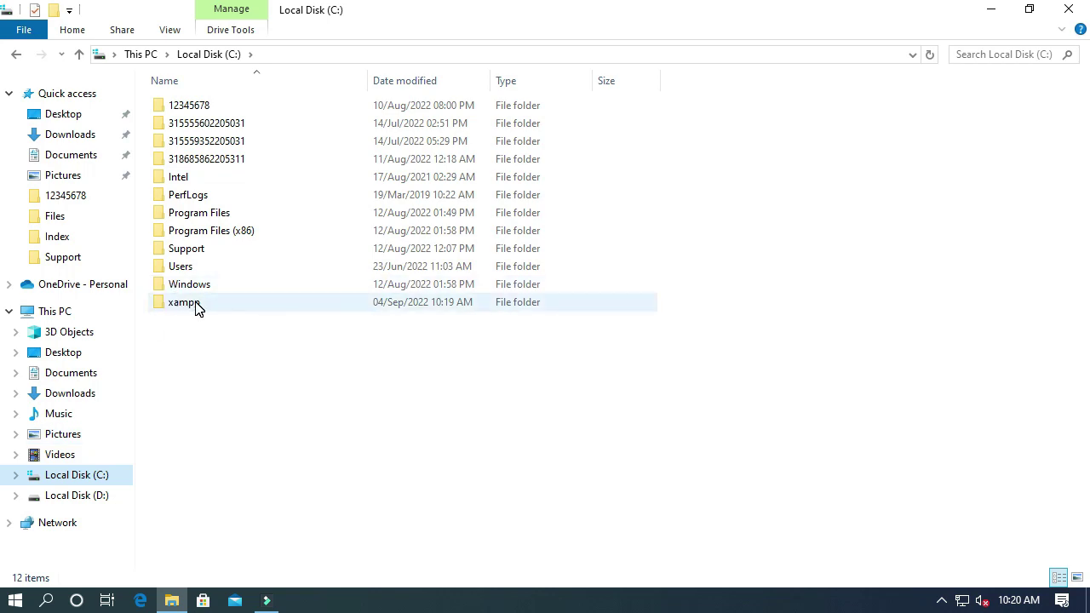
{"action": "double_click", "coordinate": [196, 303]}
{"action": "scroll", "coordinate": [273, 339], "scroll_direction": "down", "scroll_amount": 3}
{"action": "scroll", "coordinate": [274, 340], "scroll_direction": "down", "scroll_amount": 5}
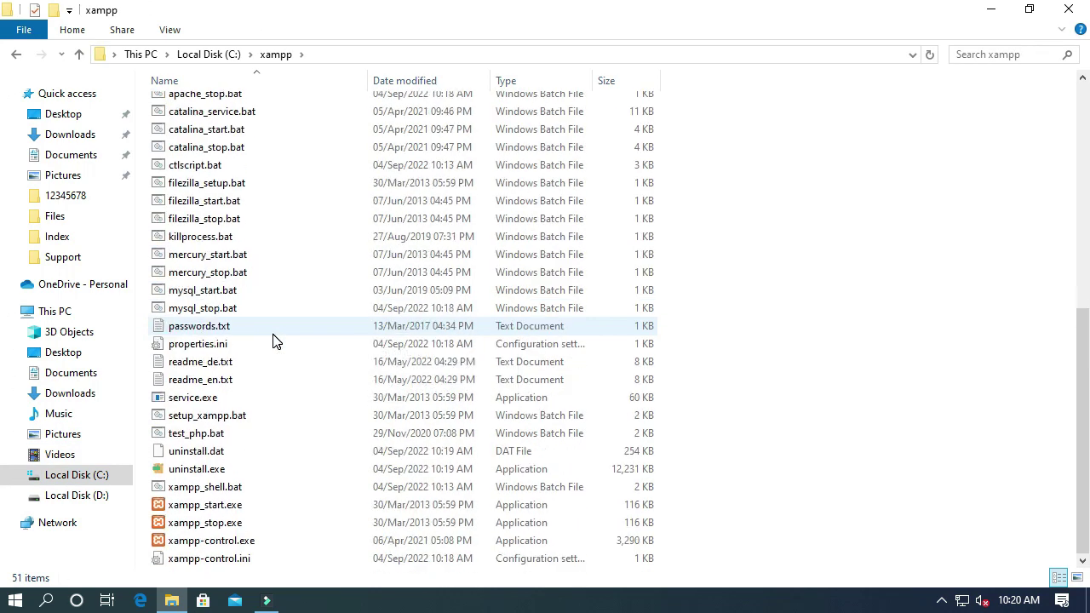
{"action": "double_click", "coordinate": [234, 542]}
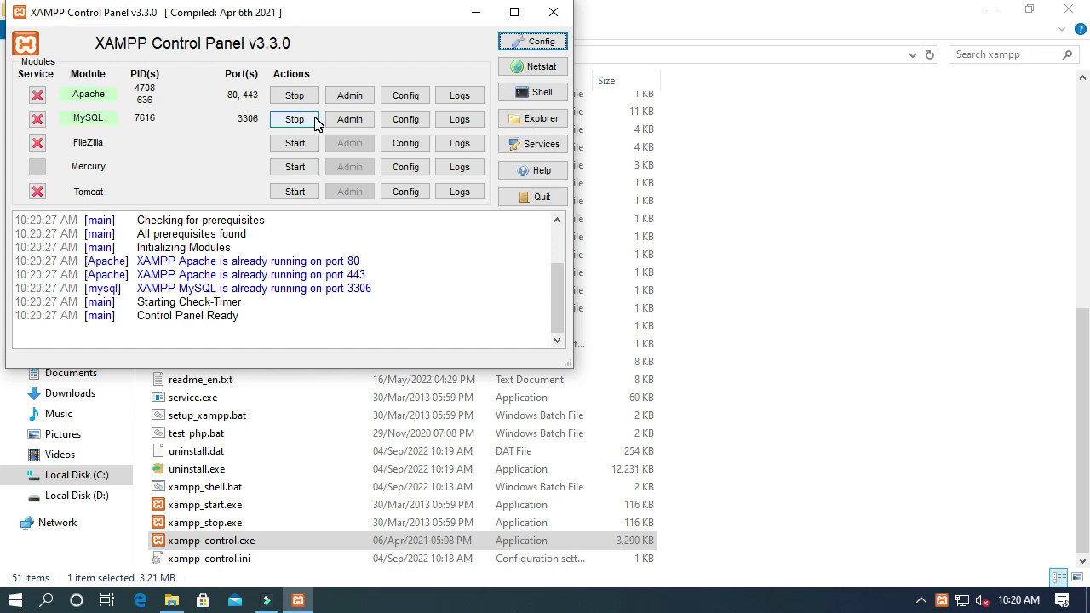
{"action": "left_click", "coordinate": [554, 14]}
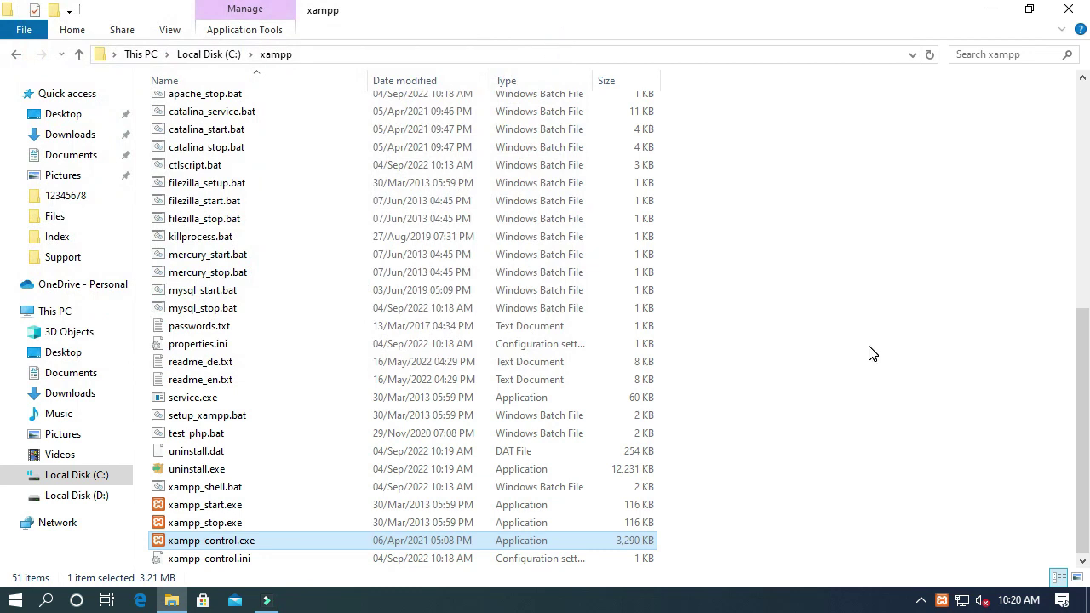
{"action": "left_click", "coordinate": [1072, 15]}
{"action": "double_click", "coordinate": [44, 42]}
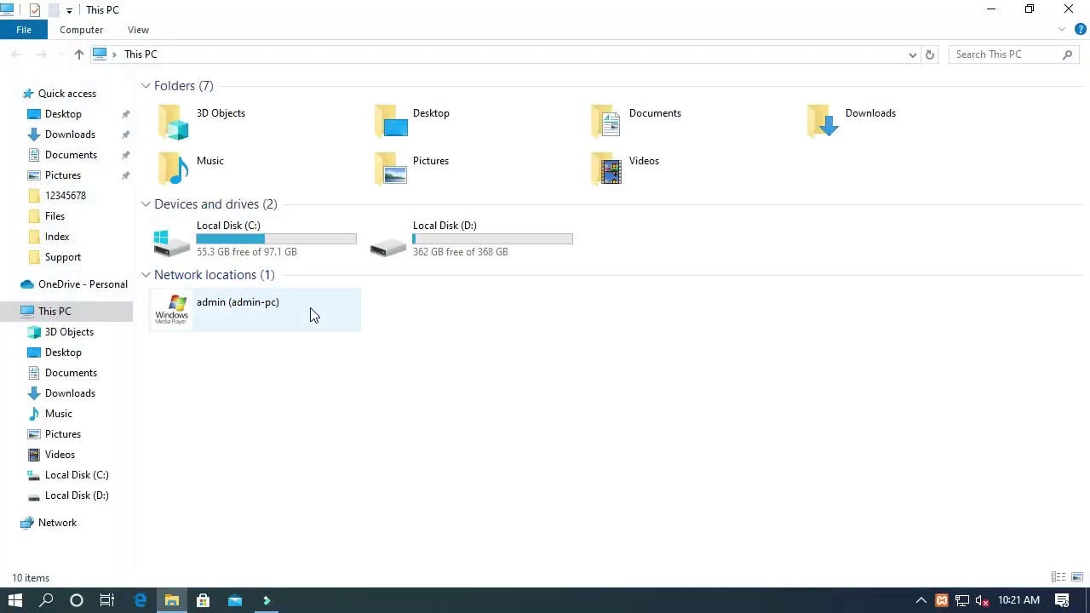
Step: Extract wordpress-6.0.2.zip in Downloads to a wordpress-6.0.2 folder
{"action": "left_click", "coordinate": [81, 138]}
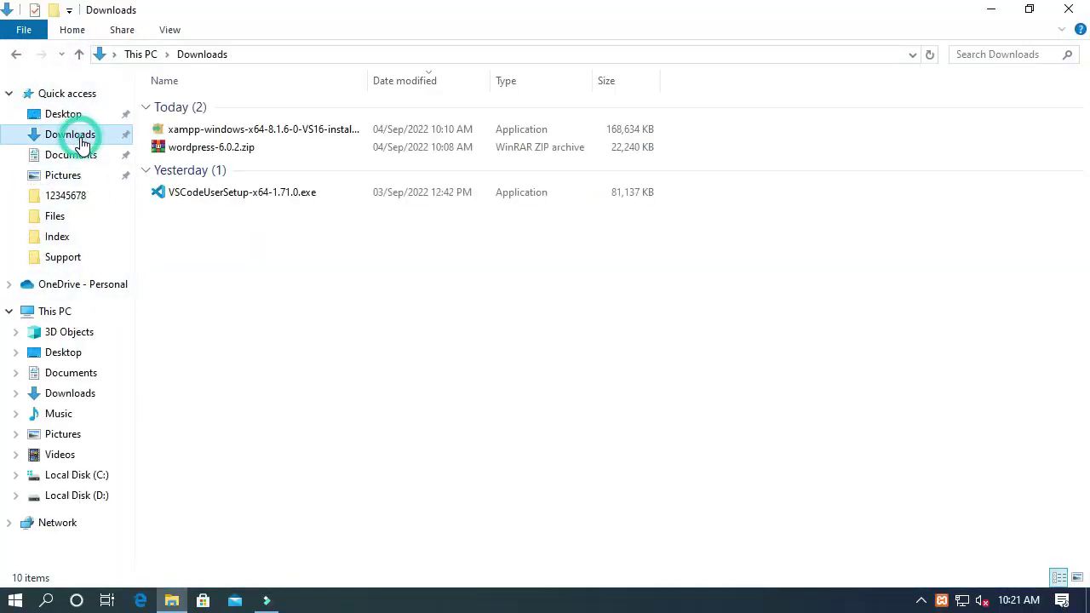
{"action": "double_click", "coordinate": [238, 149]}
{"action": "right_click", "coordinate": [237, 147]}
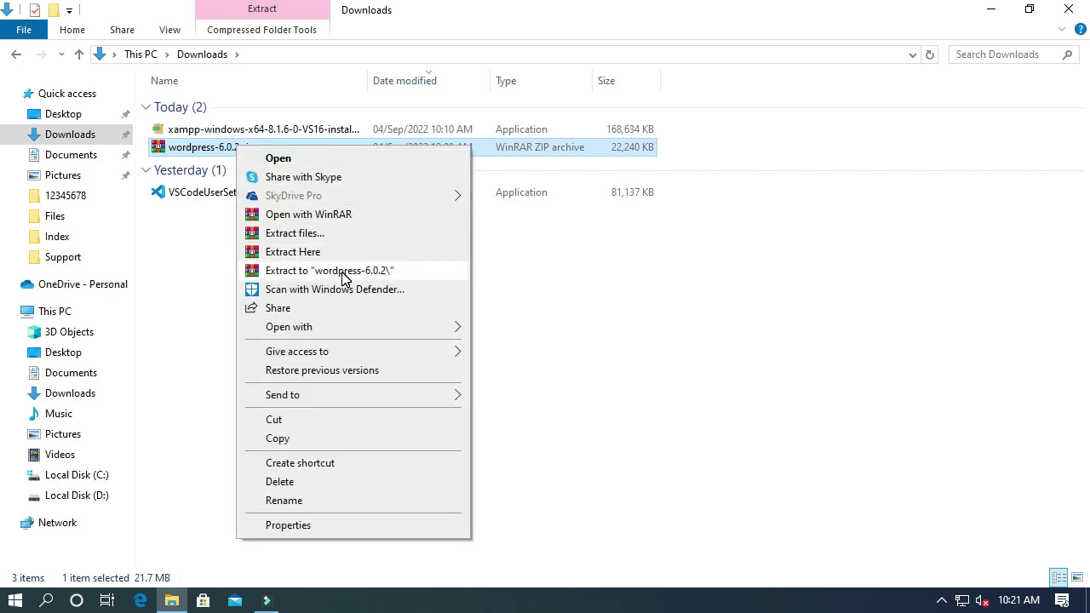
{"action": "left_click", "coordinate": [344, 271]}
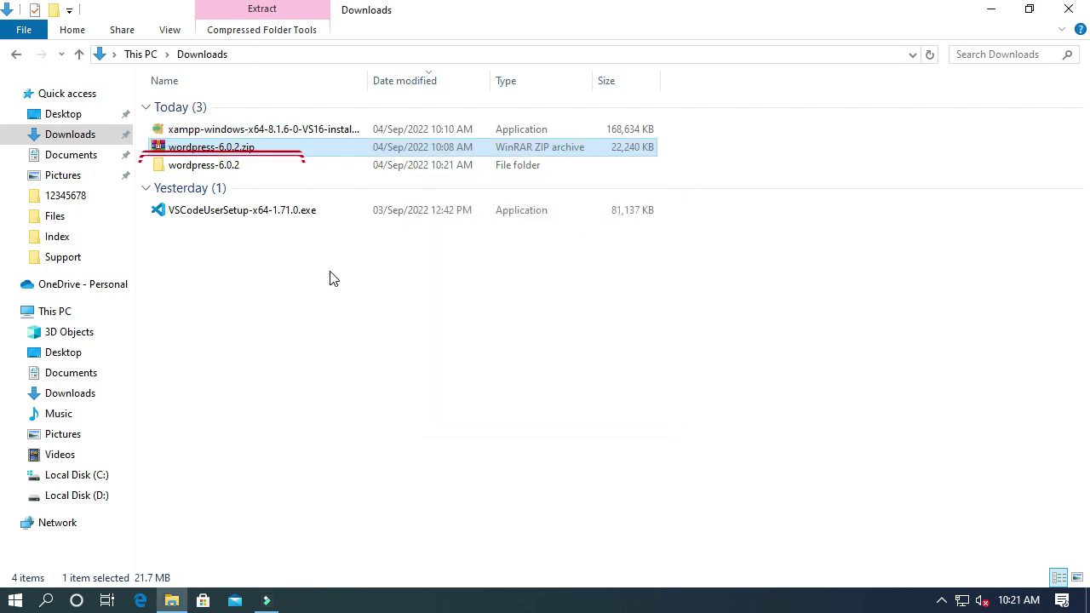
Step: Copy the wordpress folder from inside the extracted wordpress-6.0.2 folder
{"action": "double_click", "coordinate": [216, 171]}
{"action": "left_click", "coordinate": [210, 167]}
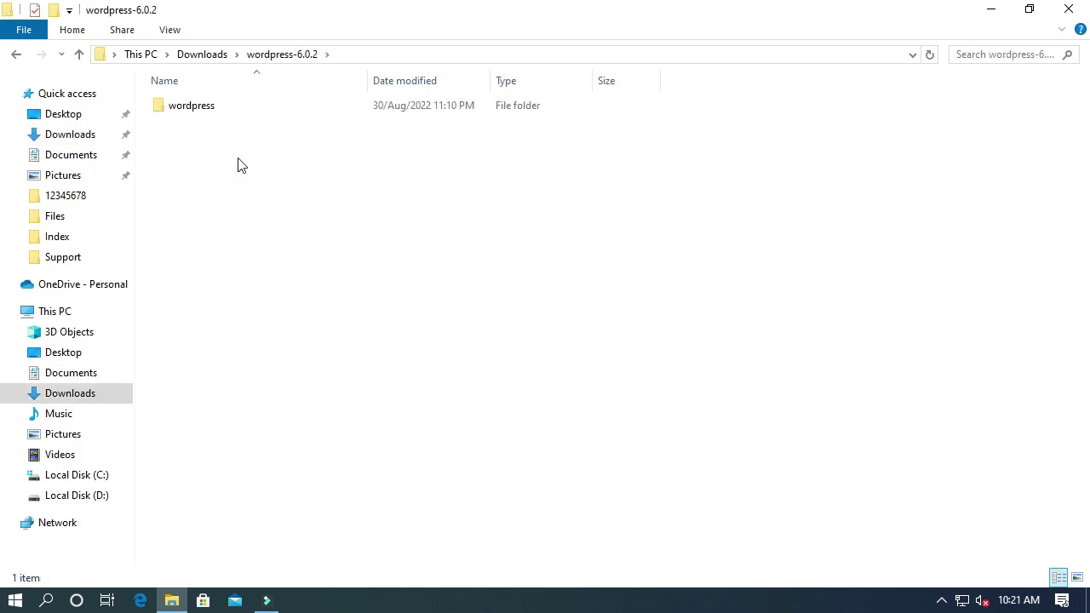
{"action": "left_click", "coordinate": [194, 110]}
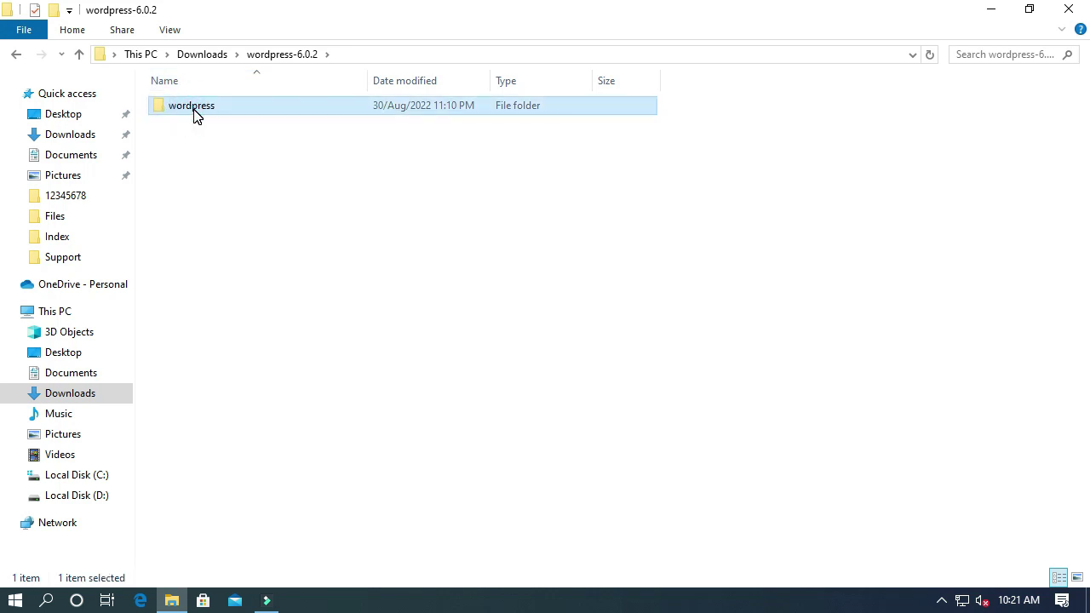
{"action": "right_click", "coordinate": [193, 110]}
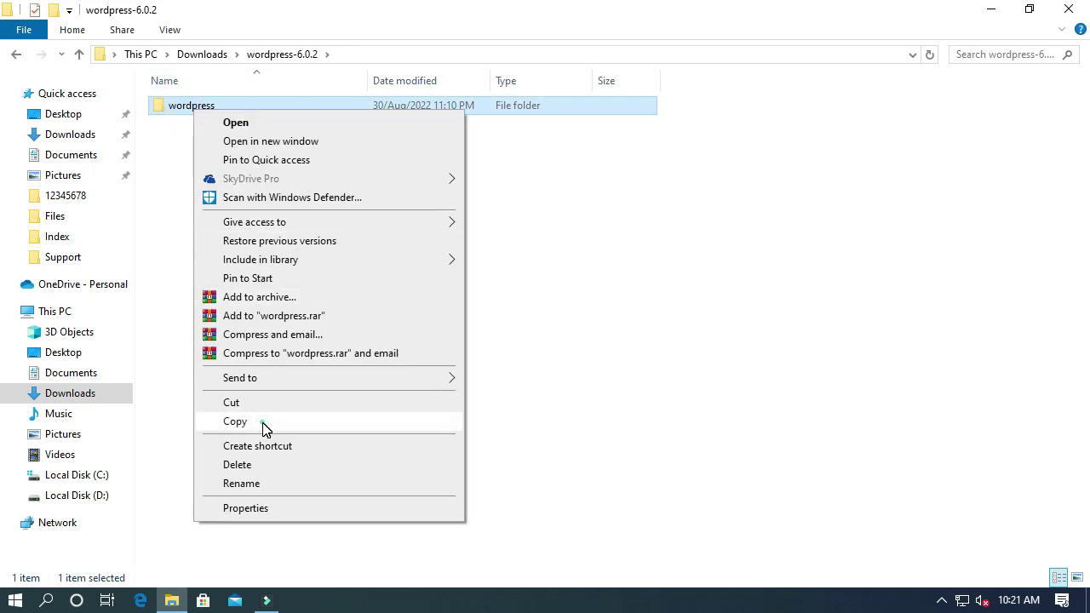
{"action": "left_click", "coordinate": [263, 429]}
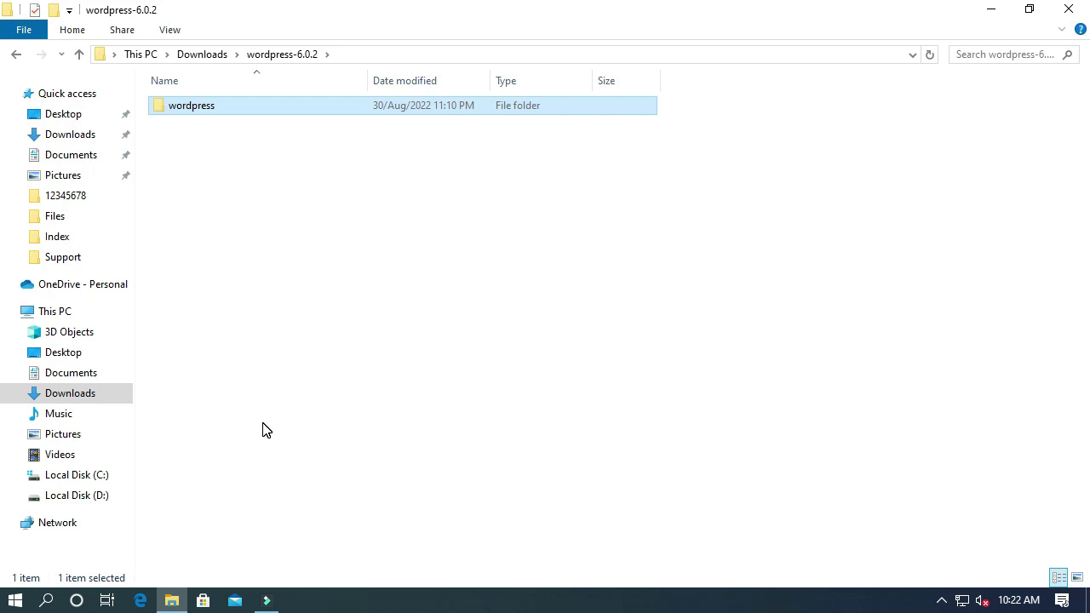
Step: Move the wordpress-6.0.2 window to the right half and open a second This PC window
{"action": "key", "text": "super+Left"}
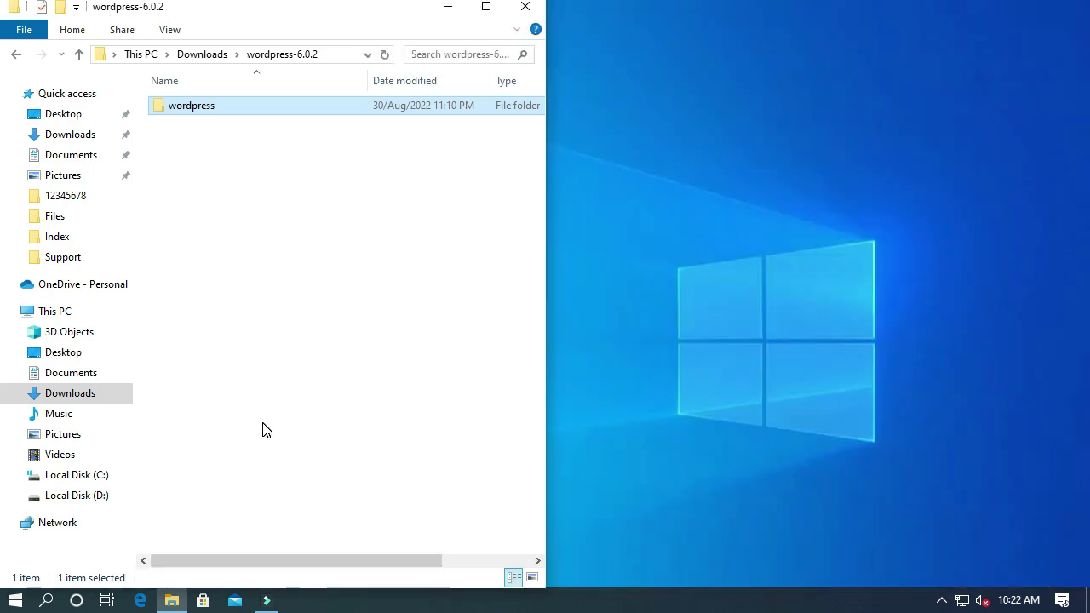
{"action": "left_click_drag", "start_coordinate": [334, 18], "coordinate": [881, 7]}
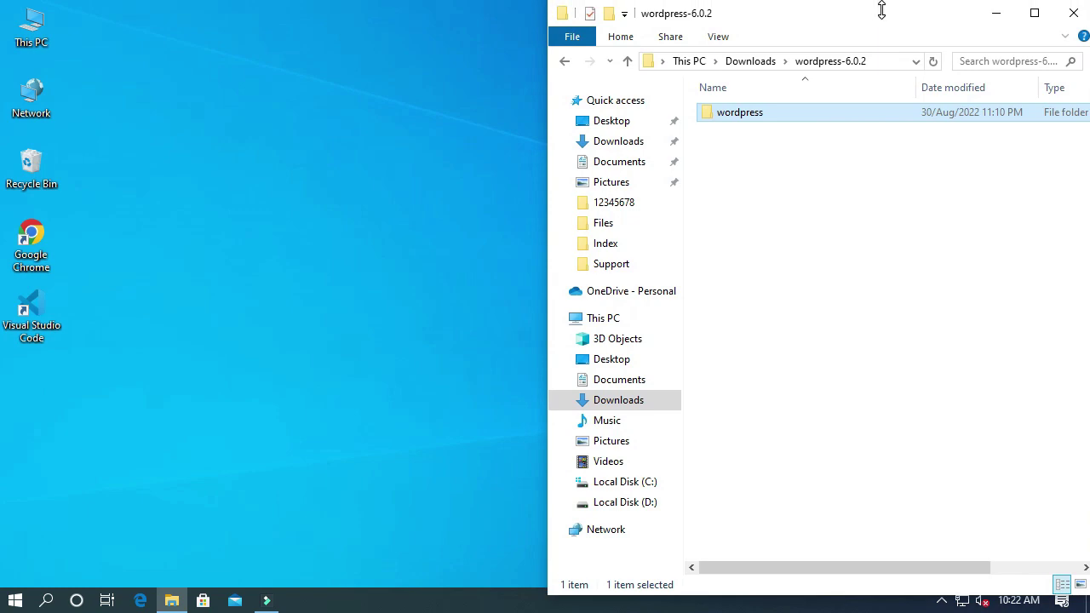
{"action": "double_click", "coordinate": [37, 43]}
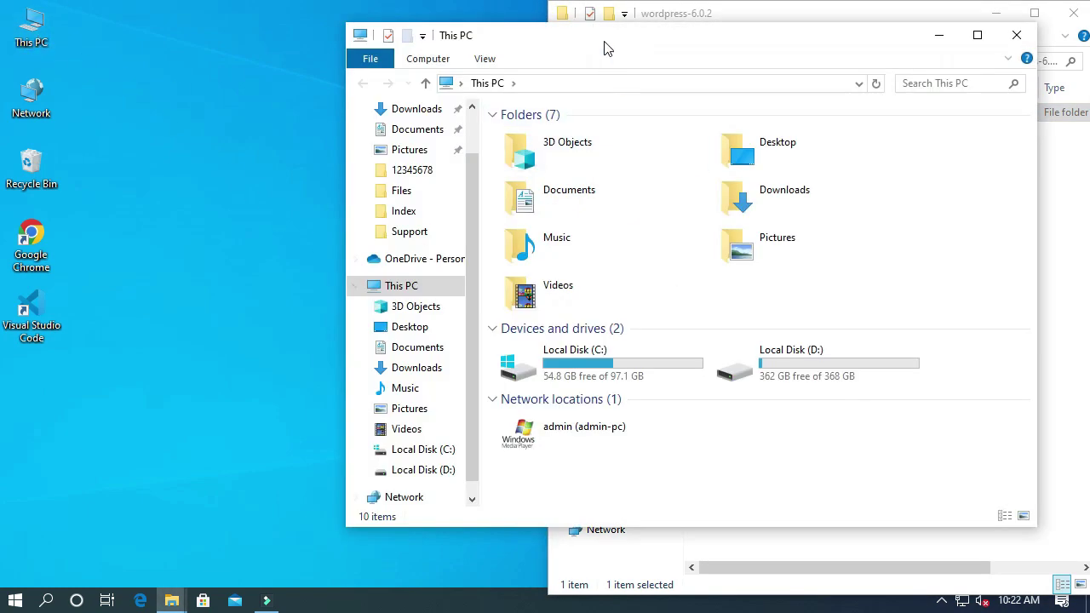
{"action": "double_click", "coordinate": [605, 47]}
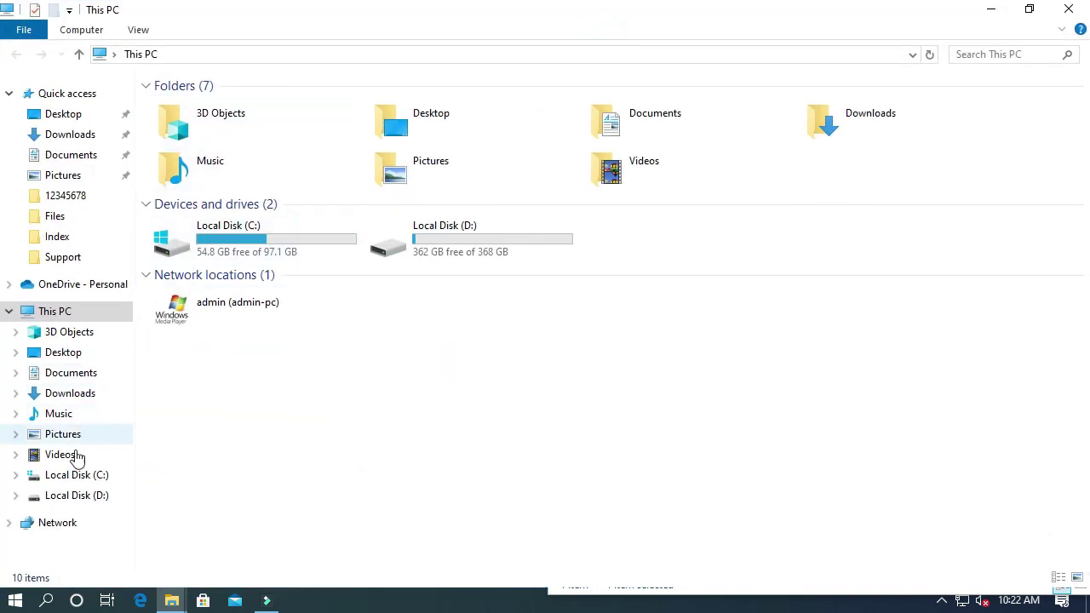
Step: Open C:\xampp\htdocs in the left-half window, beside the wordpress folder
{"action": "left_click", "coordinate": [83, 482]}
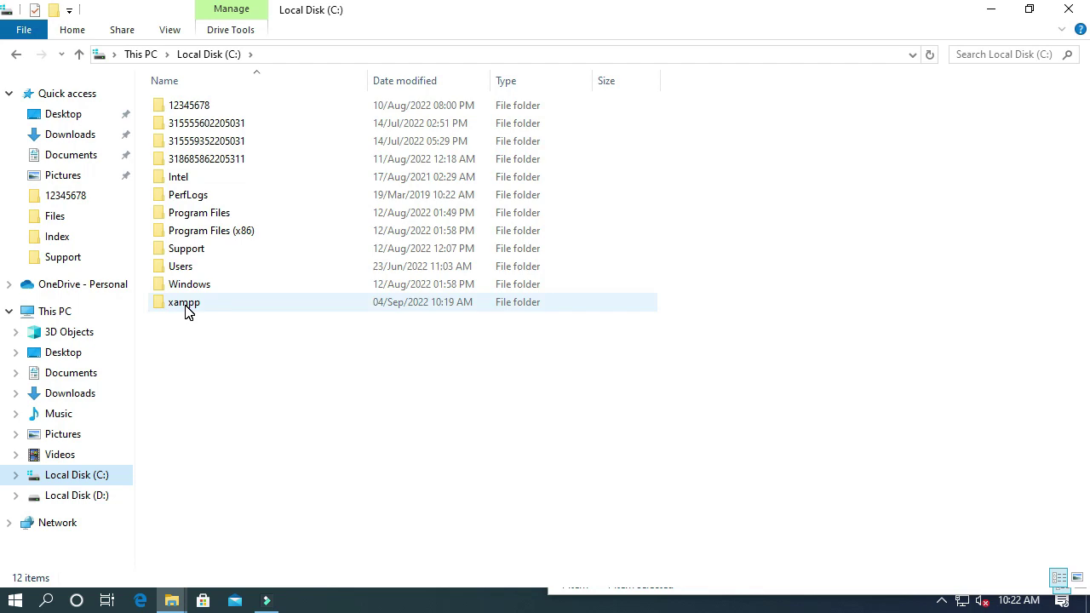
{"action": "double_click", "coordinate": [188, 310]}
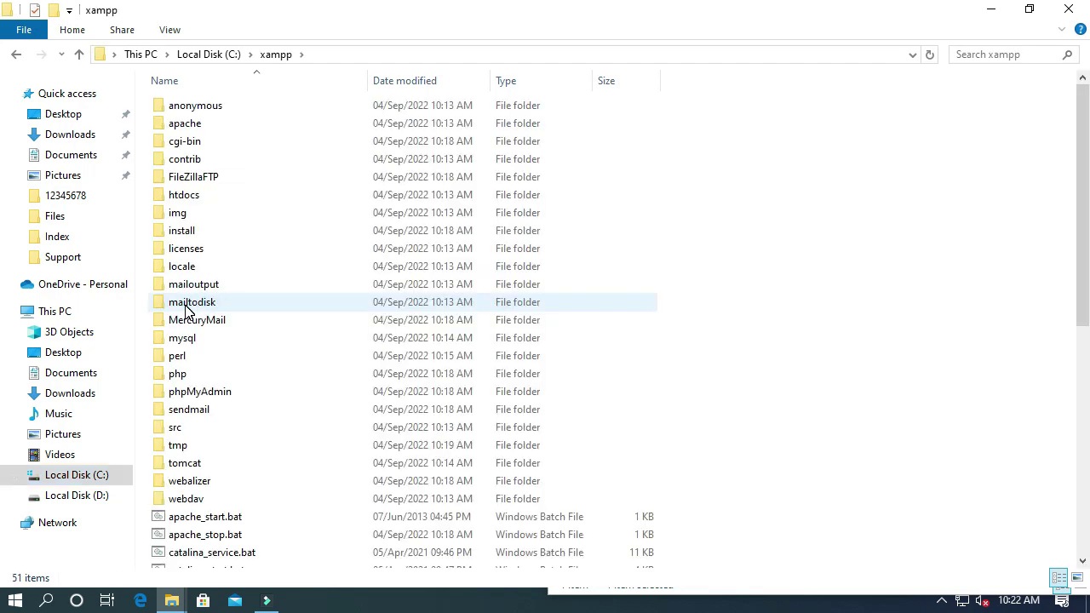
{"action": "key", "text": "super+Left"}
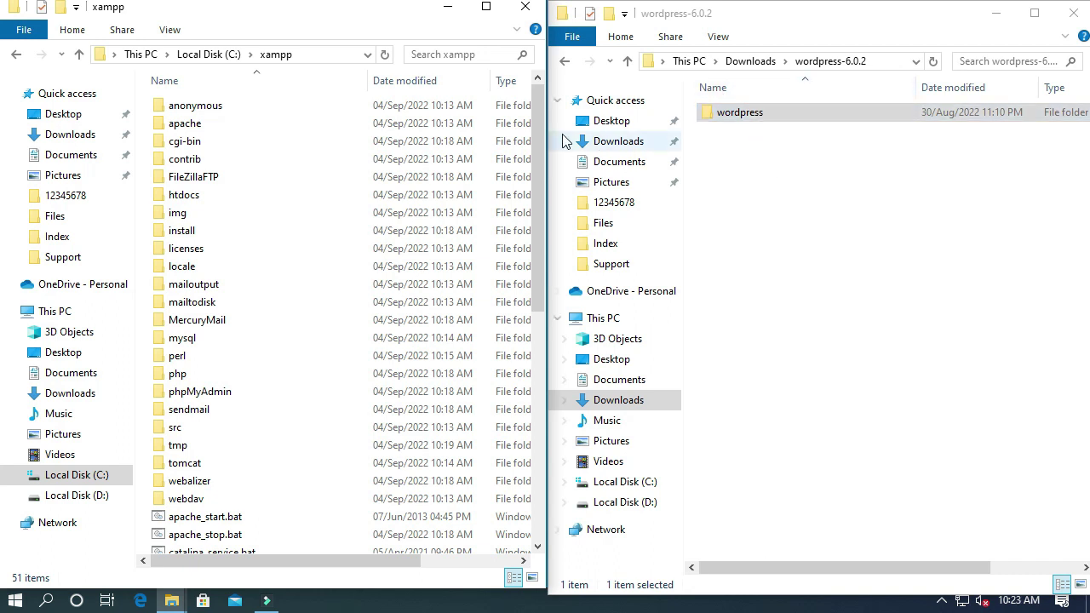
{"action": "left_click_drag", "start_coordinate": [290, 205], "coordinate": [165, 205]}
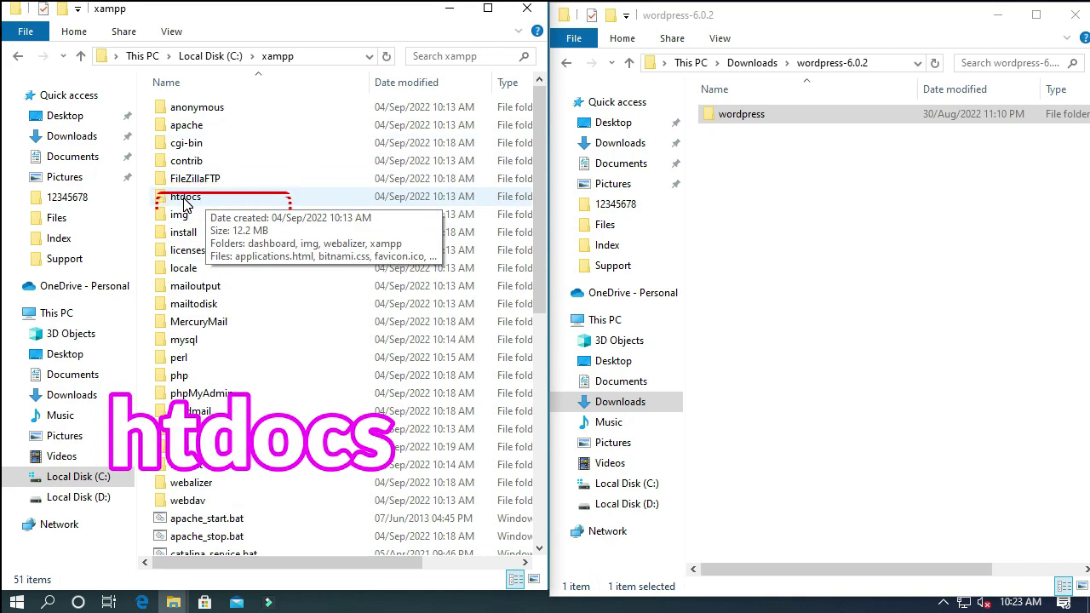
{"action": "left_click", "coordinate": [185, 202]}
{"action": "double_click", "coordinate": [185, 203]}
{"action": "left_click", "coordinate": [738, 121]}
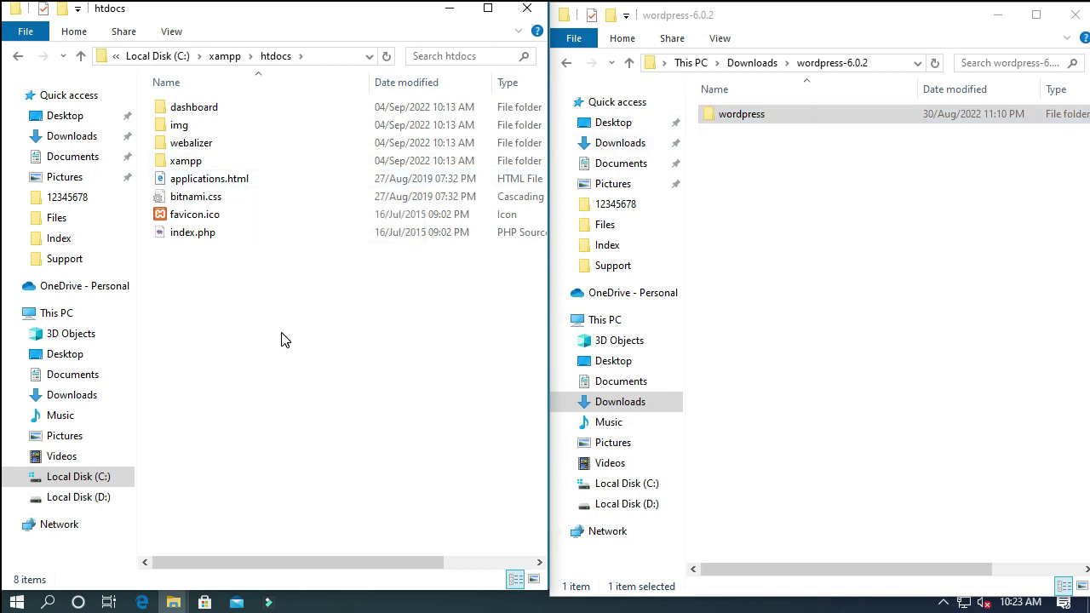
Step: Paste the wordpress folder into C:\xampp\htdocs, close the wordpress-6.0.2 window, and maximize htdocs
{"action": "right_click", "coordinate": [237, 320]}
{"action": "left_click", "coordinate": [288, 433]}
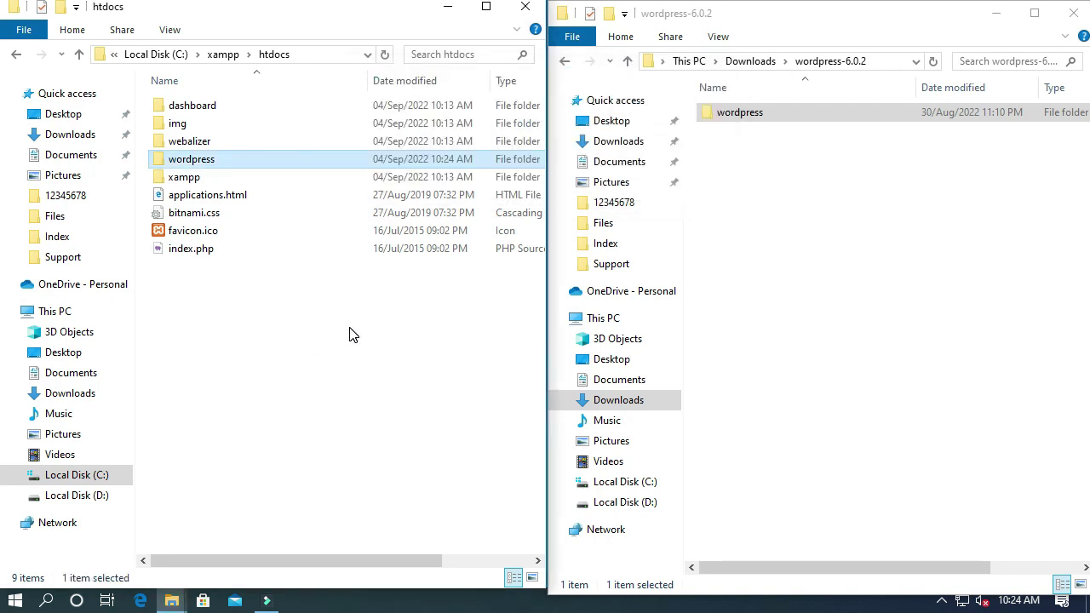
{"action": "left_click", "coordinate": [1074, 13]}
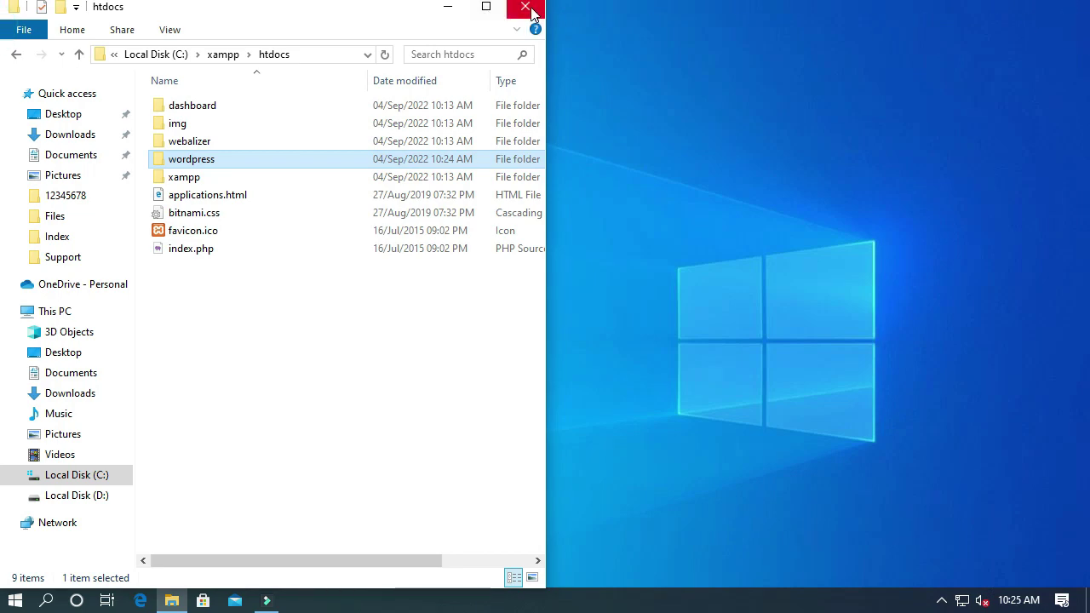
{"action": "left_click", "coordinate": [494, 13]}
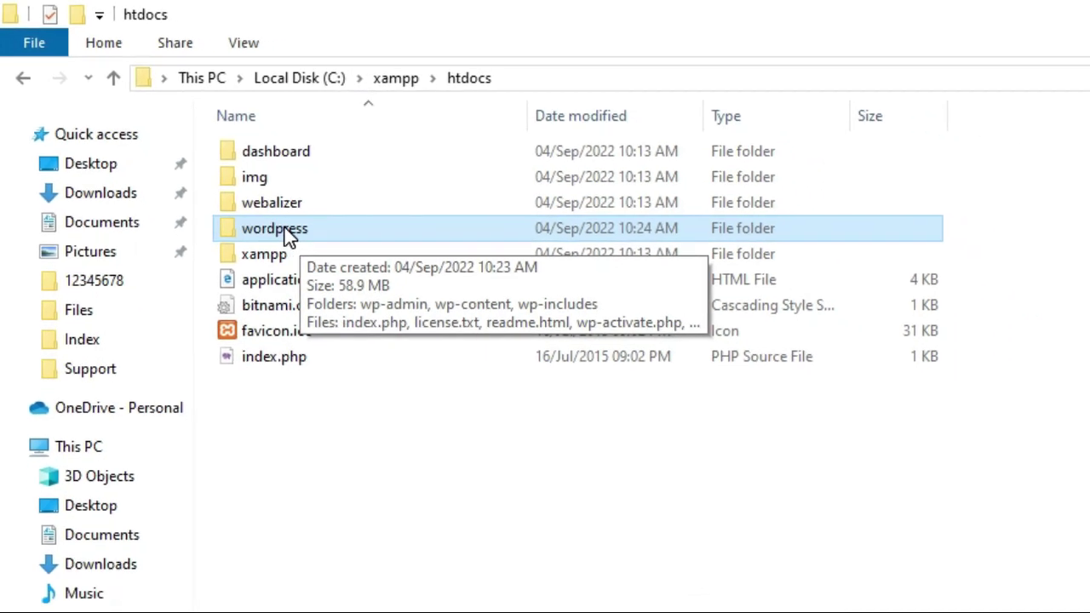
Step: Rename the copied wordpress folder in htdocs to mywebsite and minimize File Explorer
{"action": "right_click", "coordinate": [287, 234]}
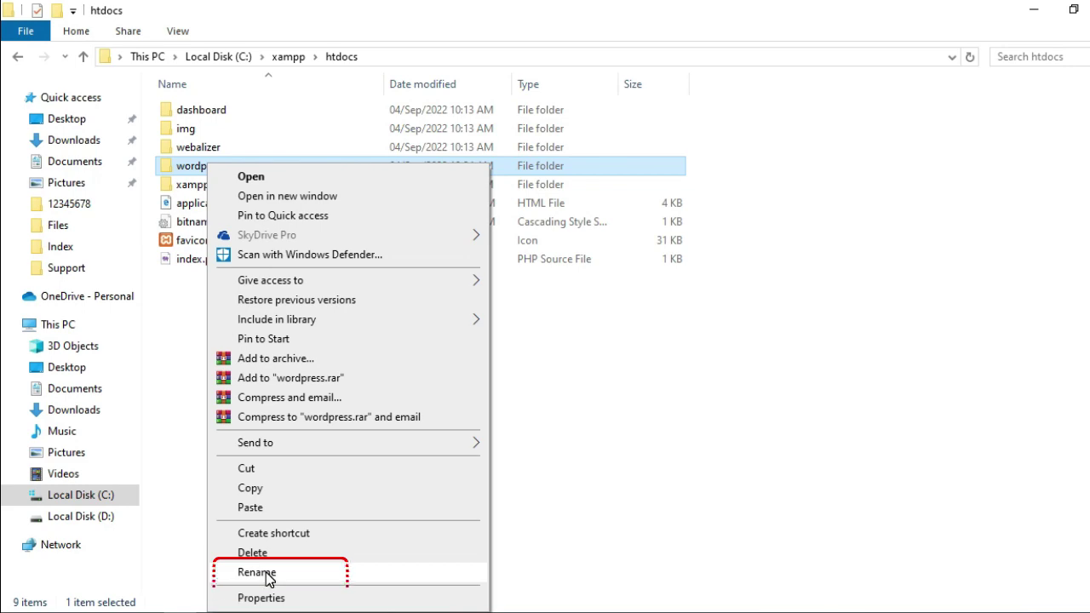
{"action": "left_click", "coordinate": [257, 572]}
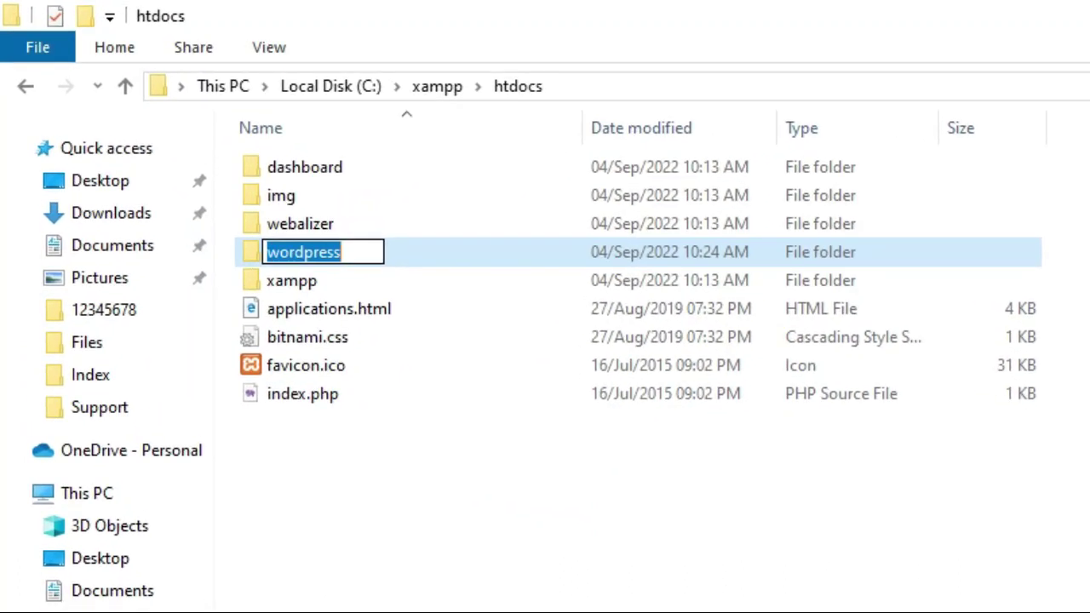
{"action": "type", "text": "mywe"}
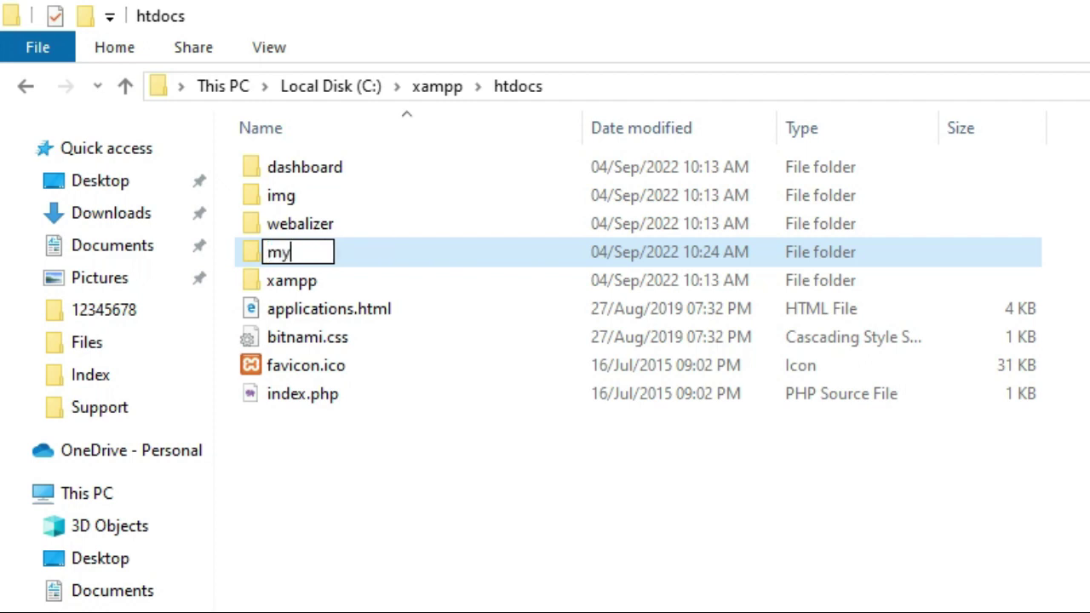
{"action": "type", "text": "bsite"}
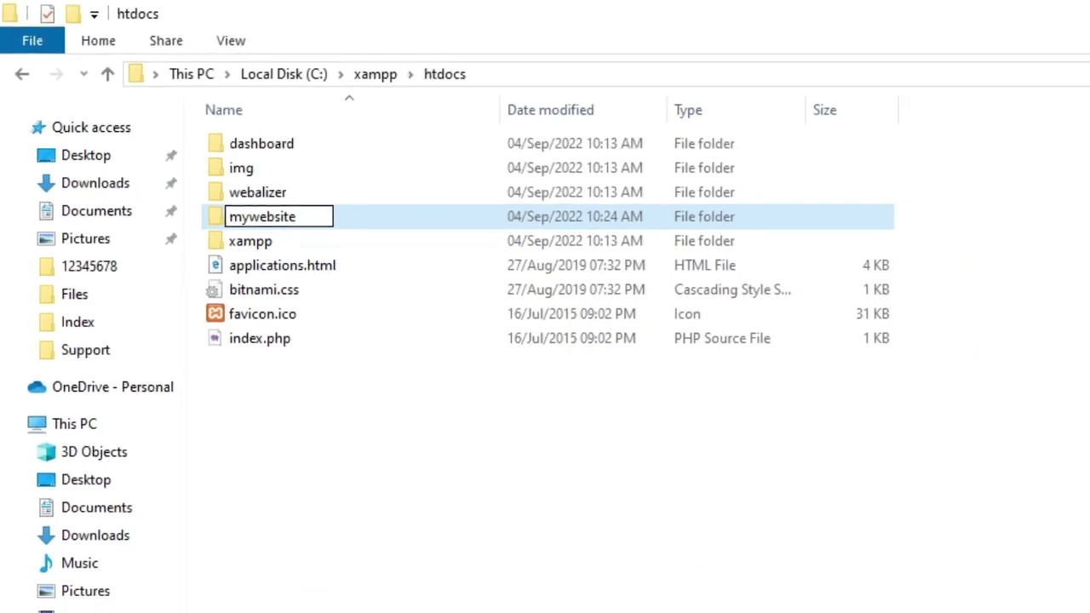
{"action": "left_click", "coordinate": [992, 13]}
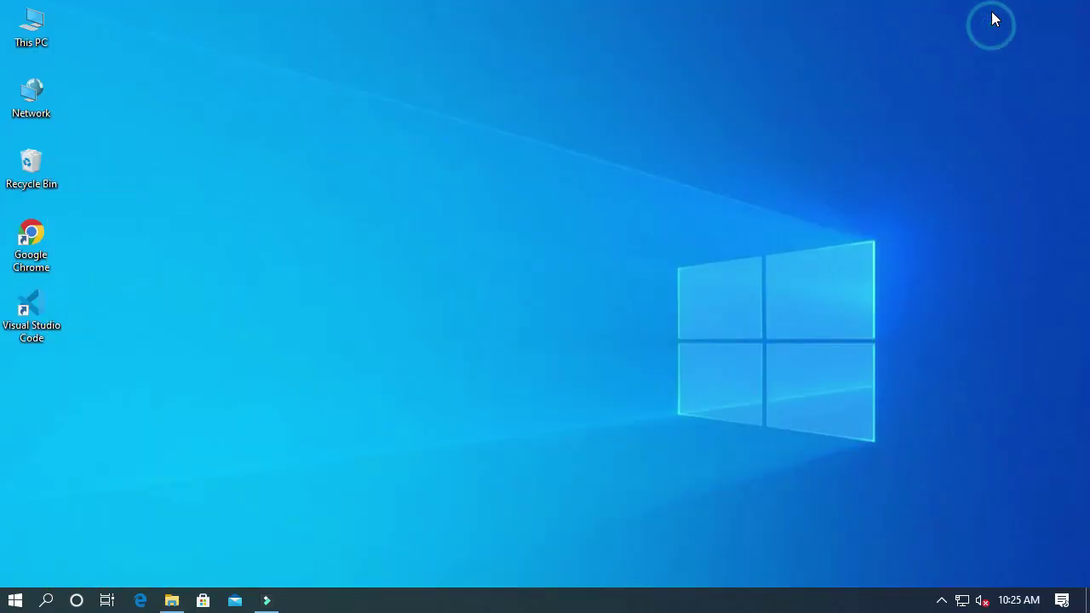
Step: Launch Google Chrome and load localhost/phpmyadmin
{"action": "double_click", "coordinate": [37, 253]}
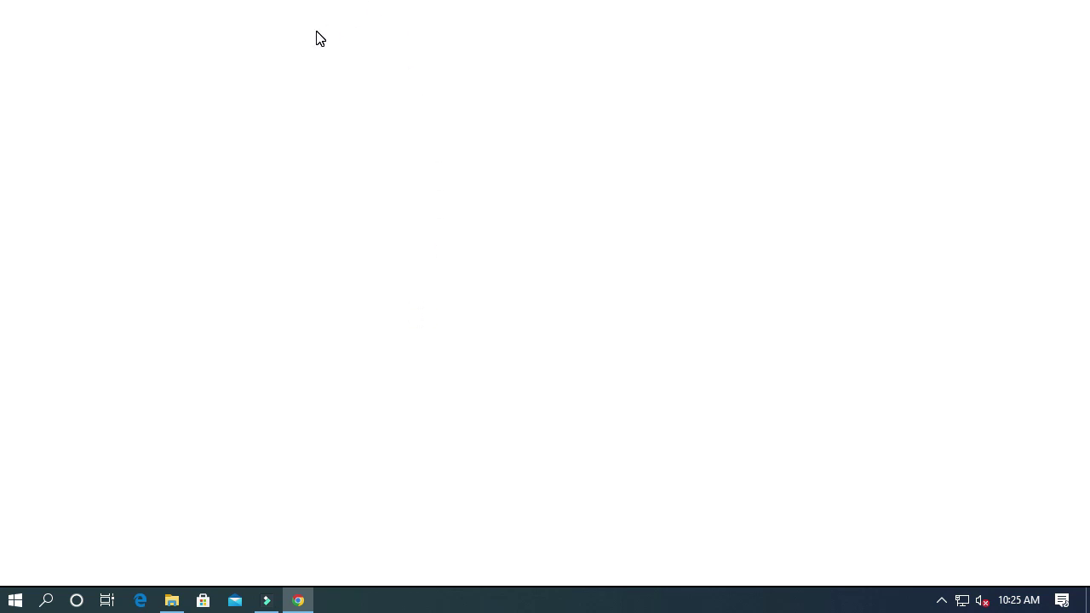
{"action": "type", "text": "loc"}
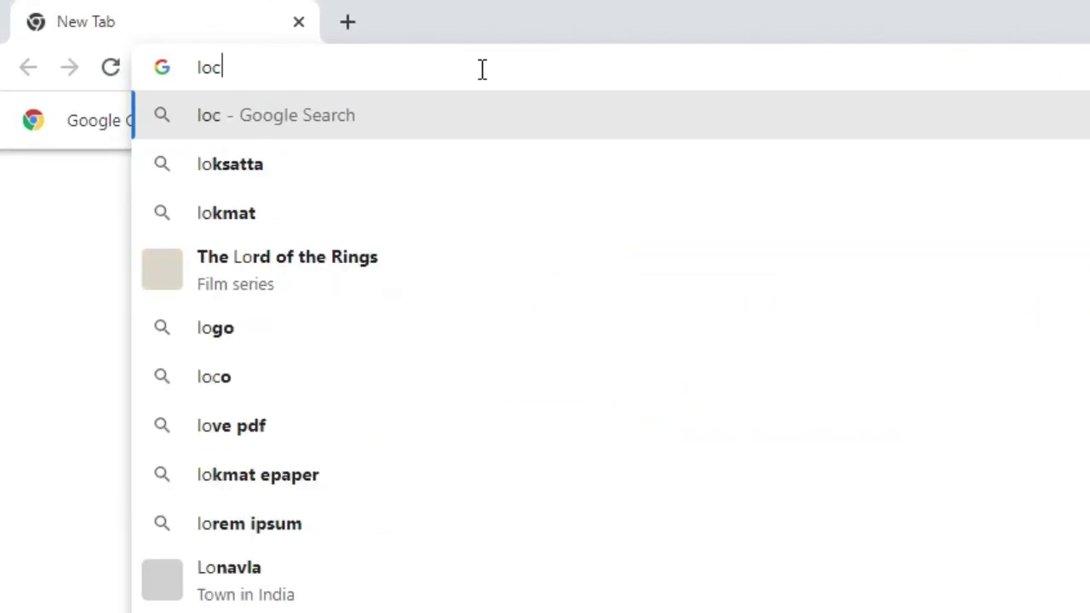
{"action": "type", "text": "alhost/"}
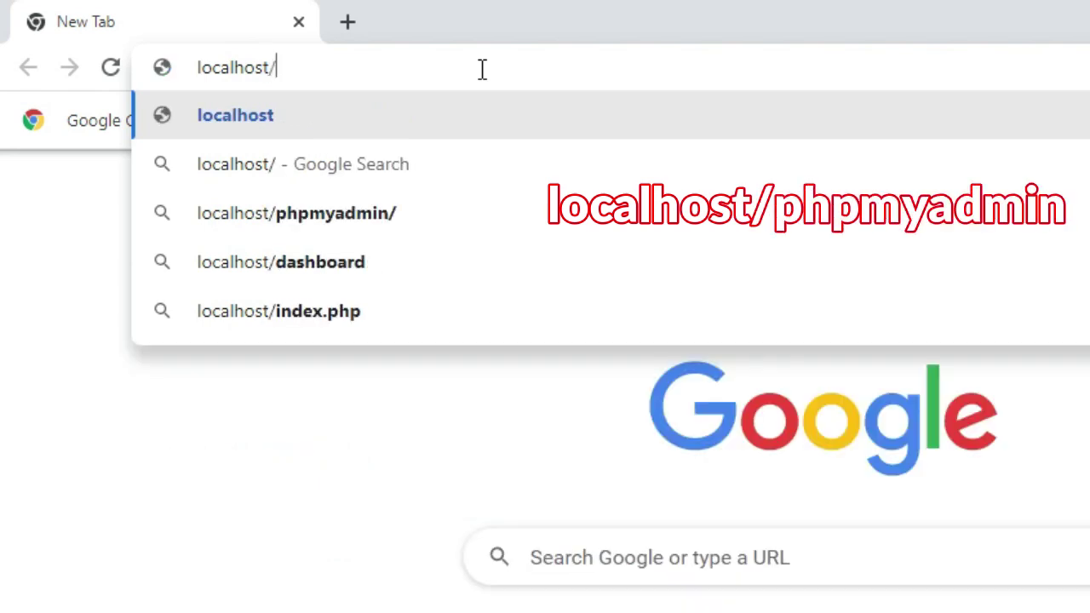
{"action": "type", "text": "php"}
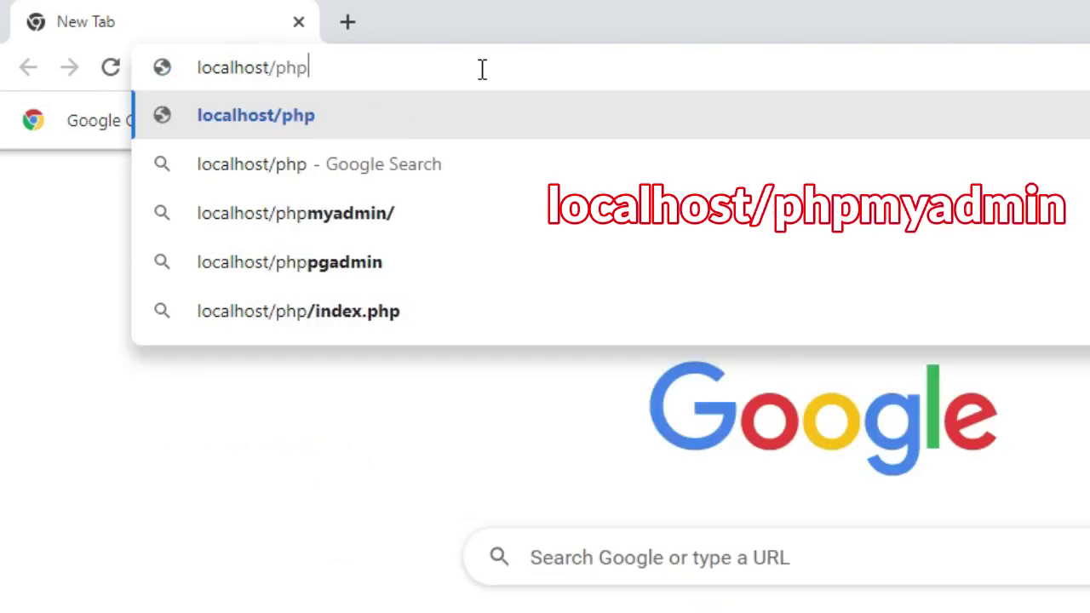
{"action": "type", "text": "myadmin"}
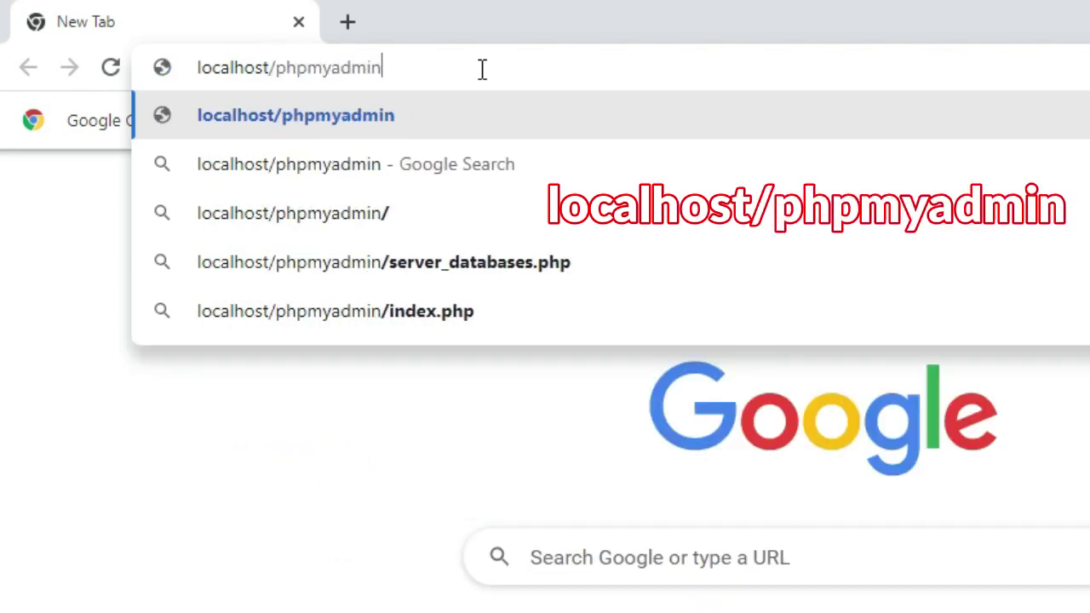
{"action": "key", "text": "Return"}
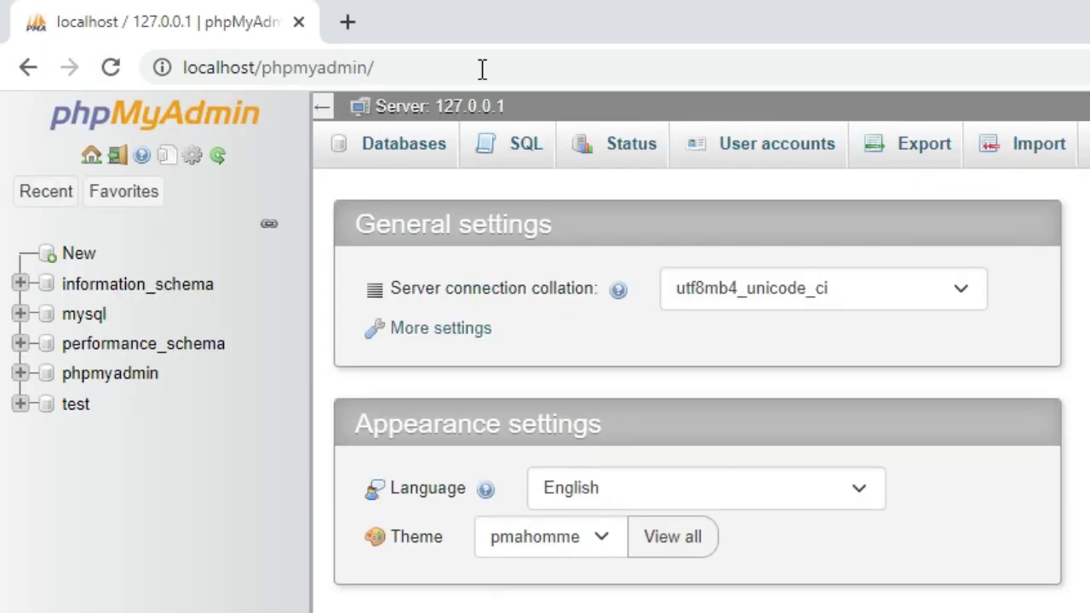
Step: Create an empty database named mydatabase from the Databases page
{"action": "left_click", "coordinate": [400, 160]}
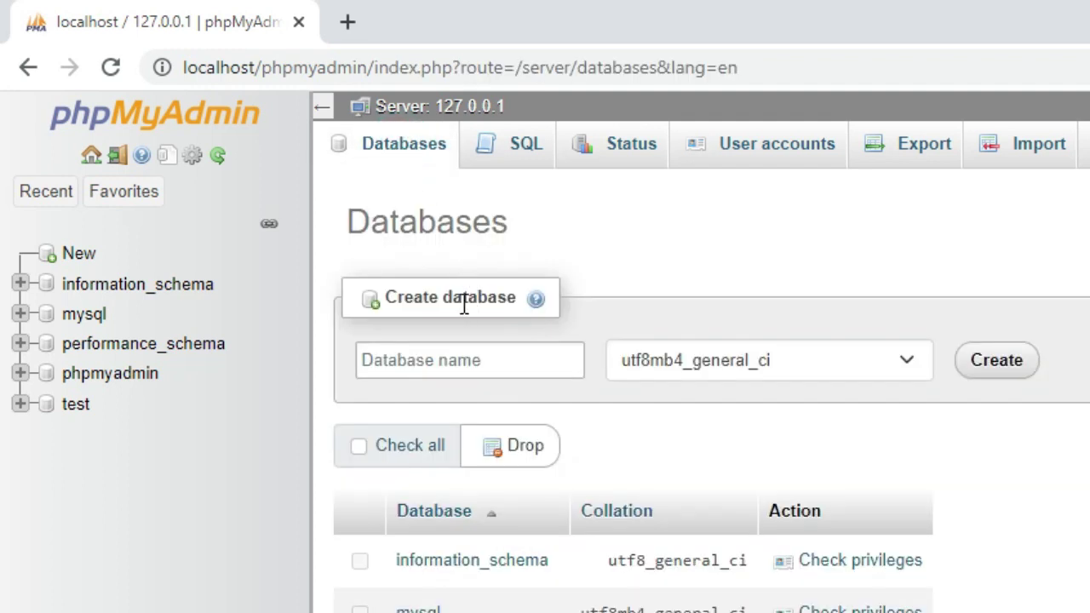
{"action": "left_click", "coordinate": [424, 365]}
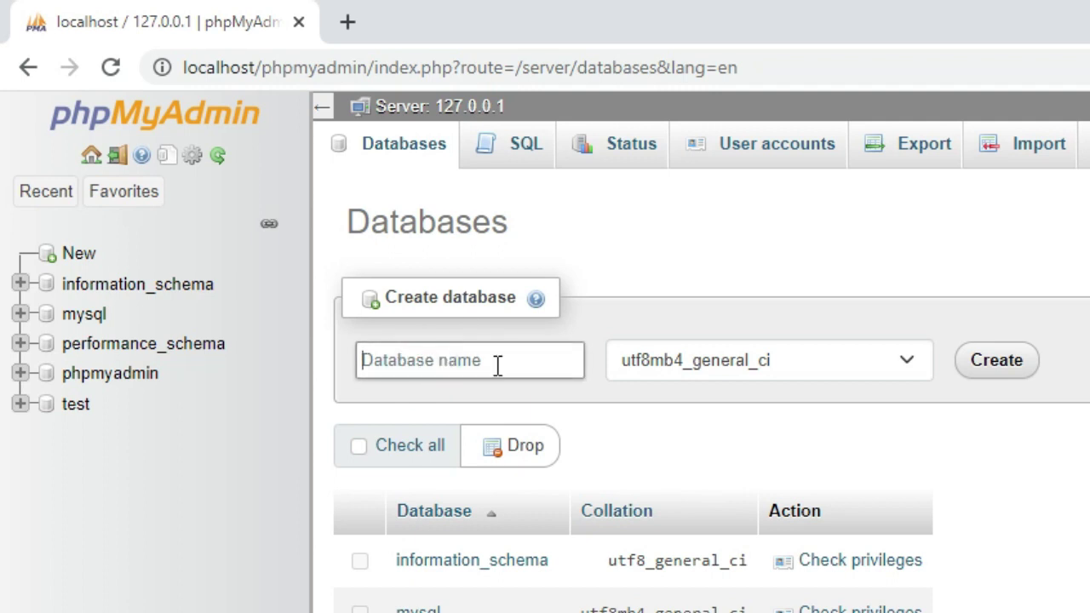
{"action": "type", "text": "mydatabase"}
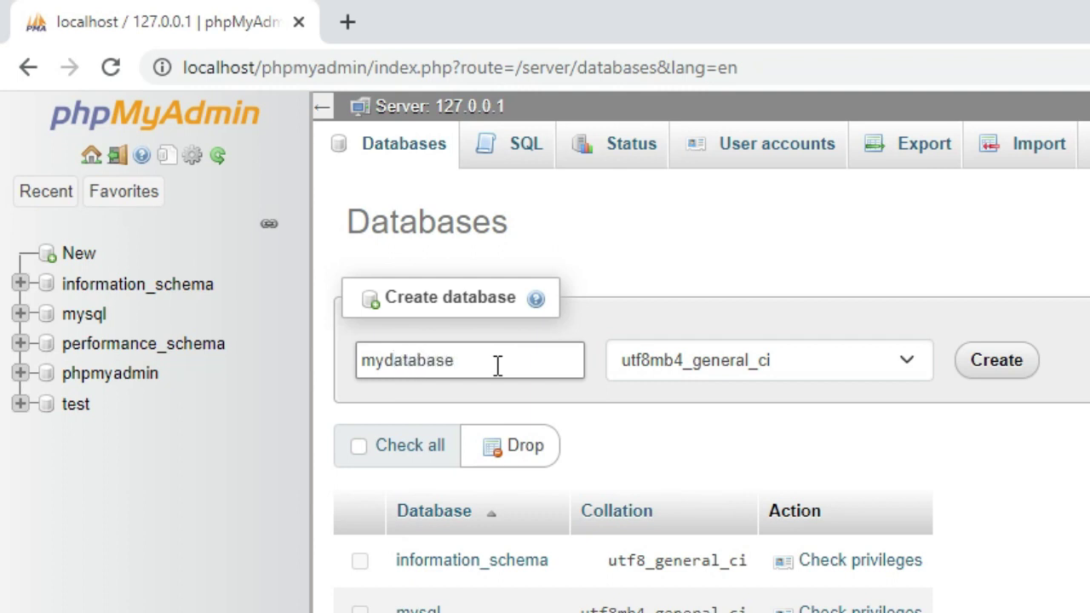
{"action": "left_click", "coordinate": [1011, 368]}
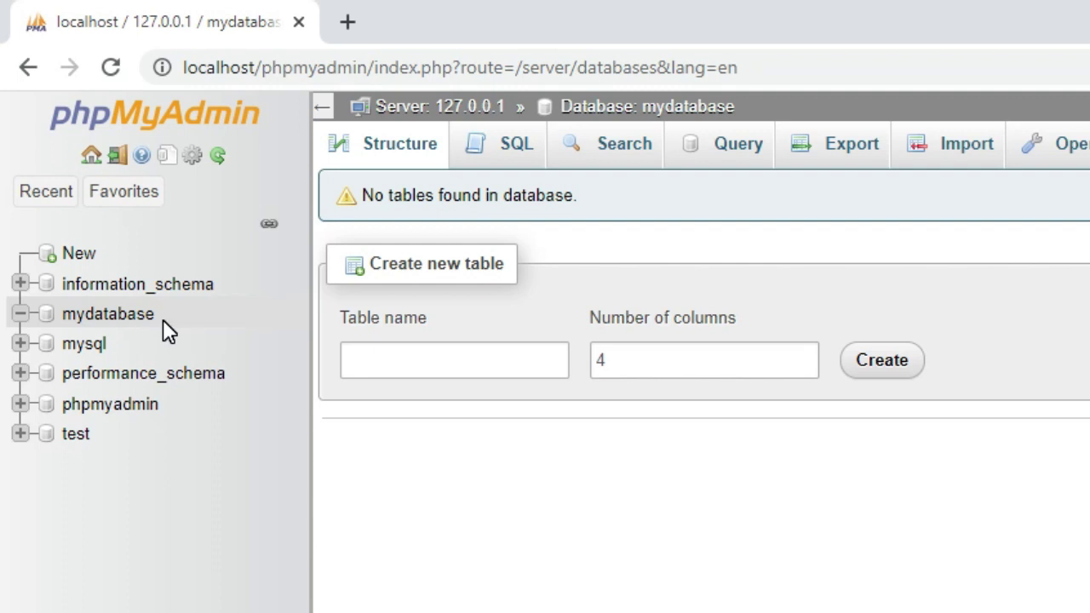
Step: Load localhost/mywebsite in a new tab, after confirming the folder name in htdocs
{"action": "left_click", "coordinate": [348, 24]}
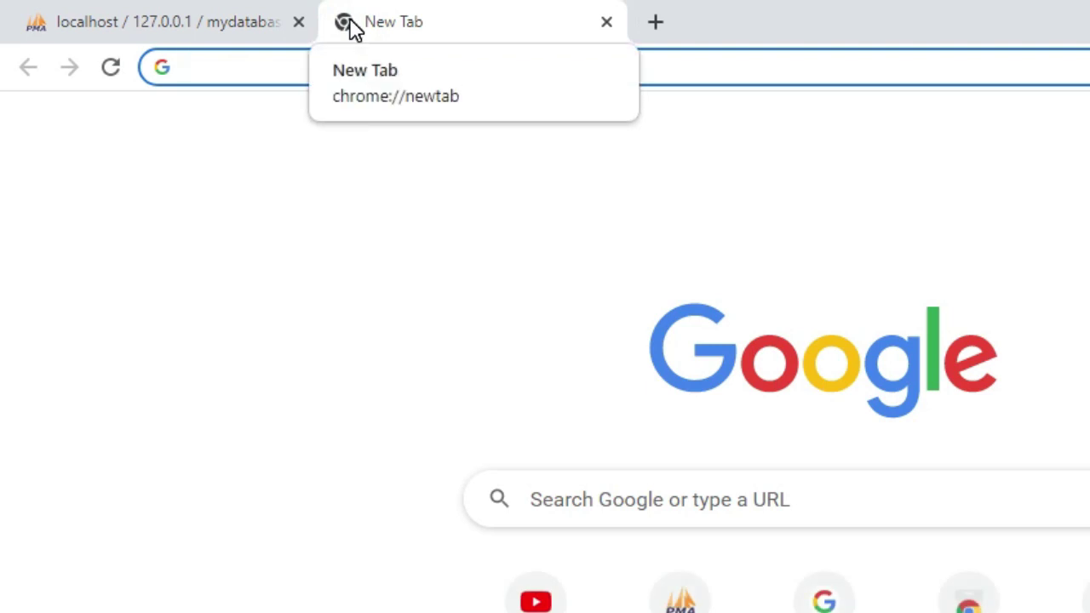
{"action": "type", "text": "localhost"}
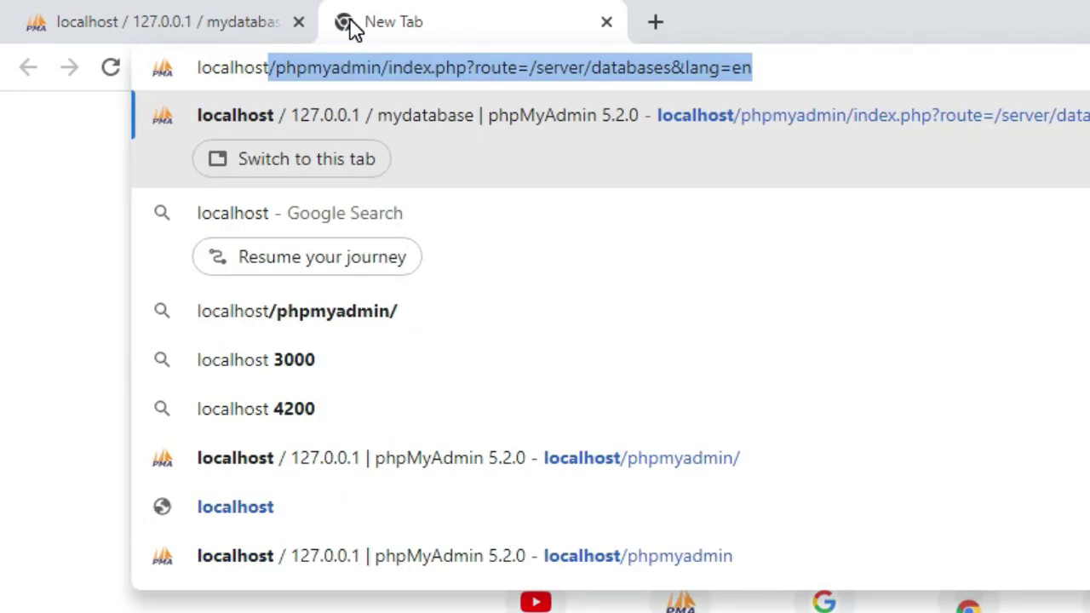
{"action": "type", "text": "/"}
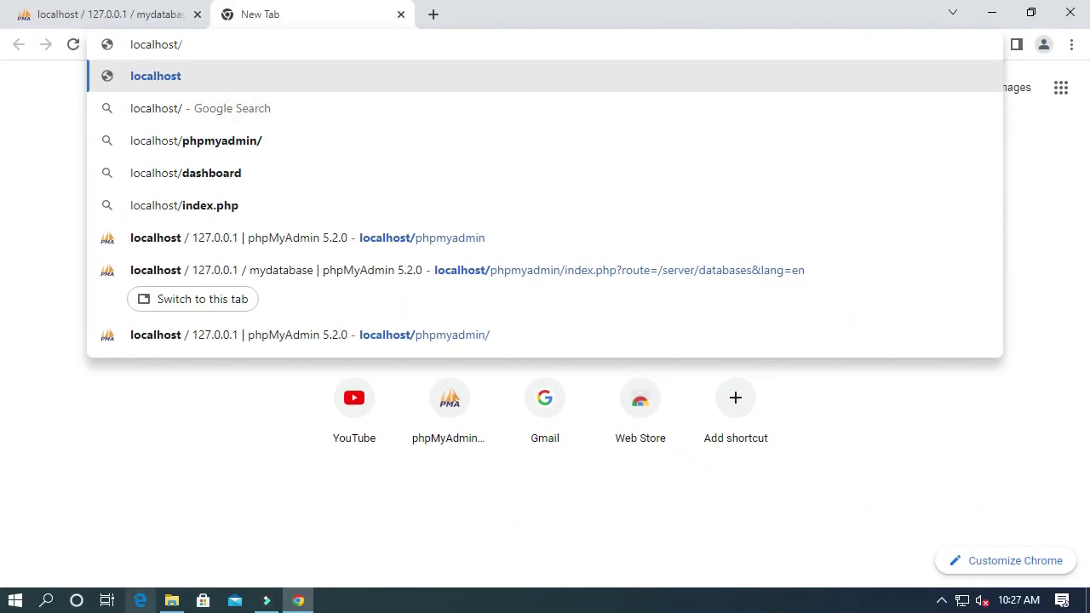
{"action": "left_click", "coordinate": [171, 600]}
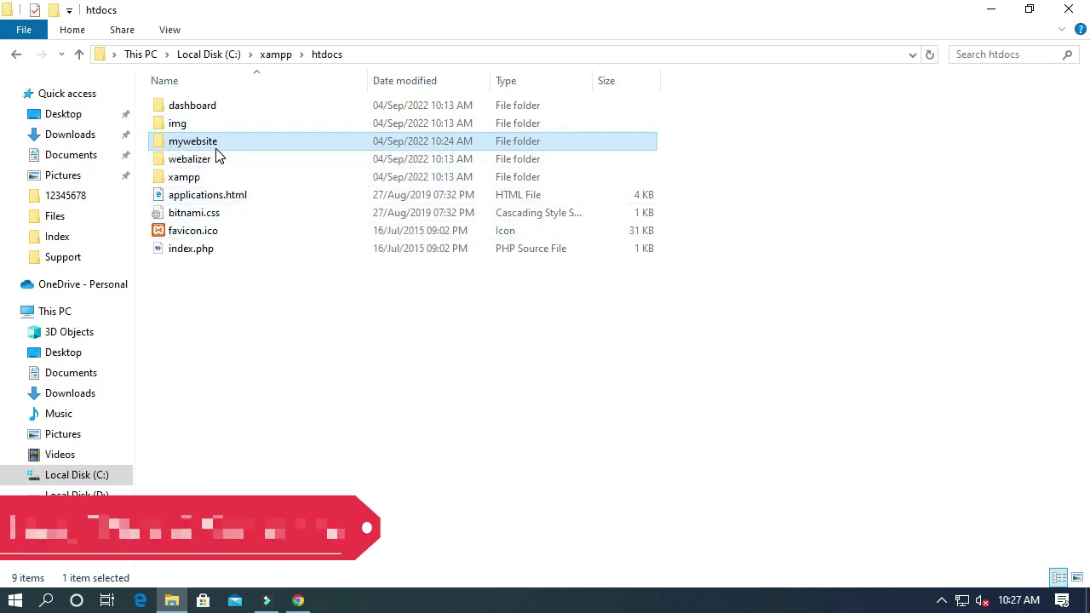
{"action": "left_click", "coordinate": [298, 601]}
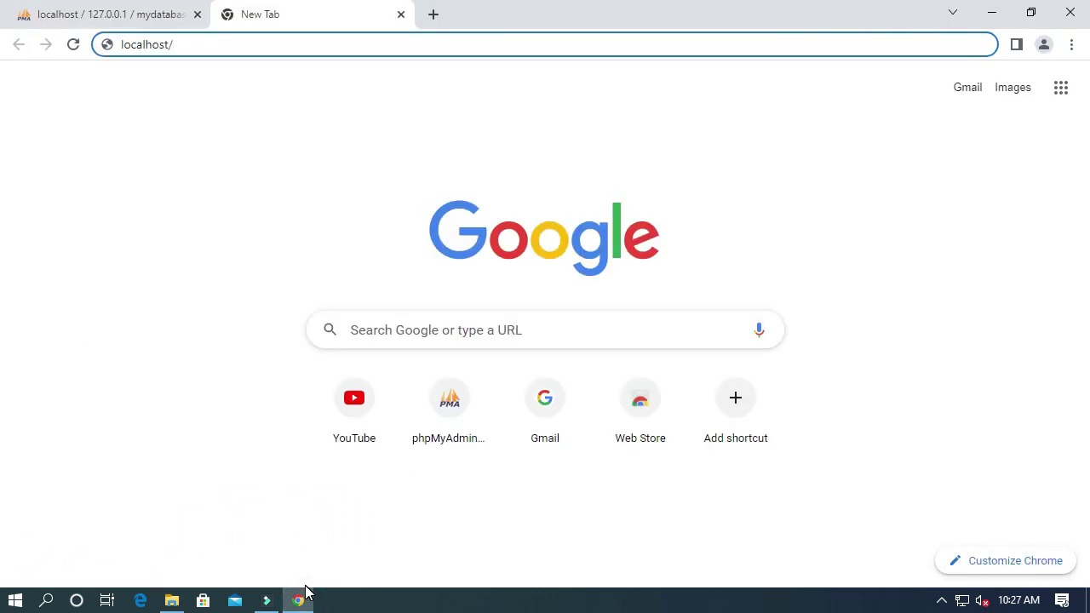
{"action": "type", "text": "my"}
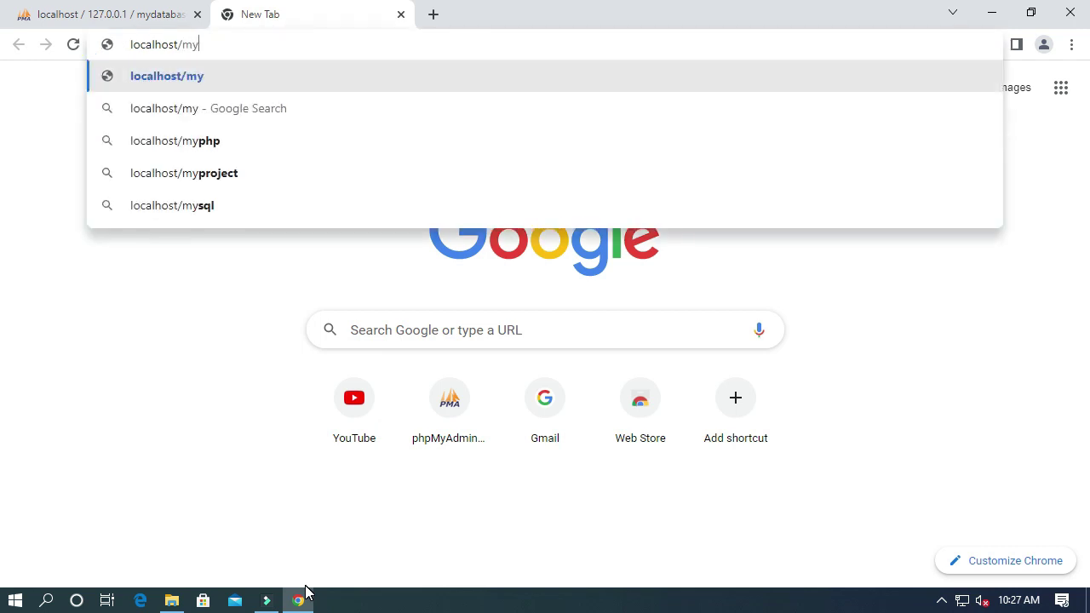
{"action": "type", "text": "website"}
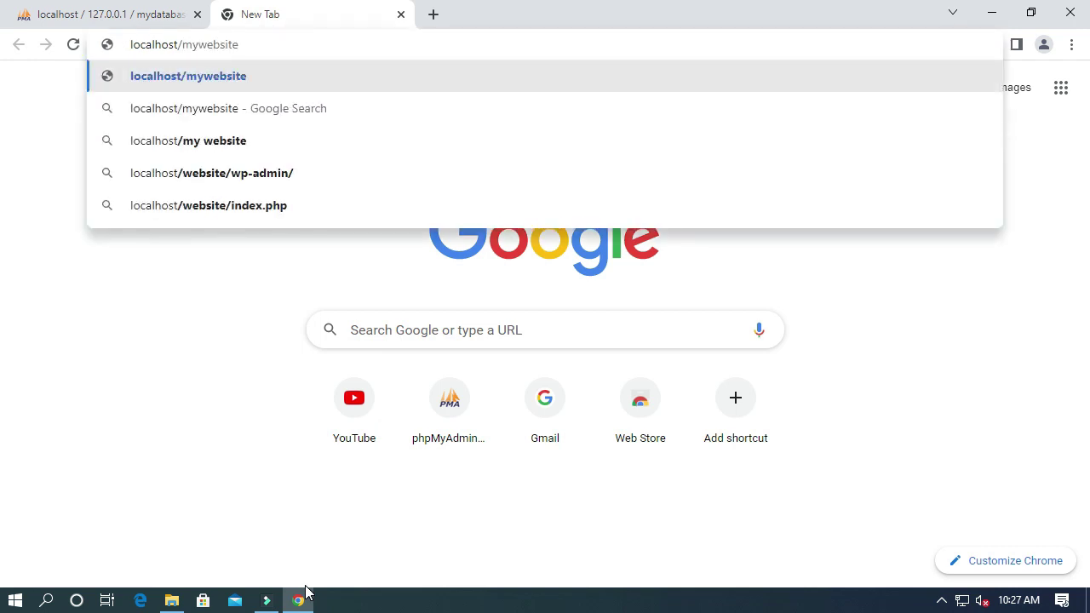
{"action": "key", "text": "Return"}
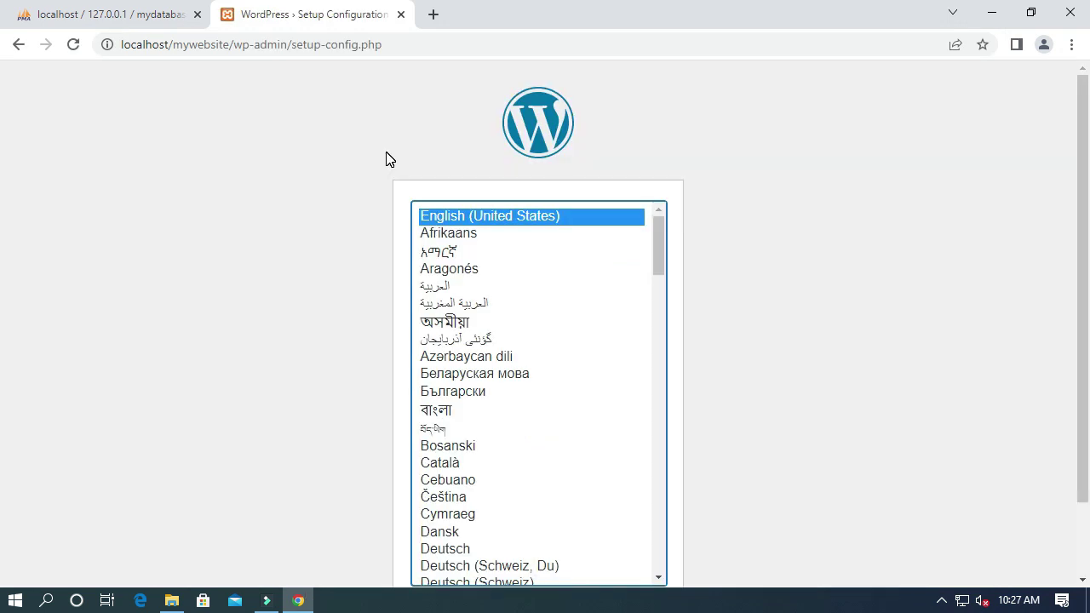
Step: Choose English, proceed to the database connection form, then check the database name in phpMyAdmin
{"action": "scroll", "coordinate": [392, 157], "scroll_direction": "down", "scroll_amount": 1}
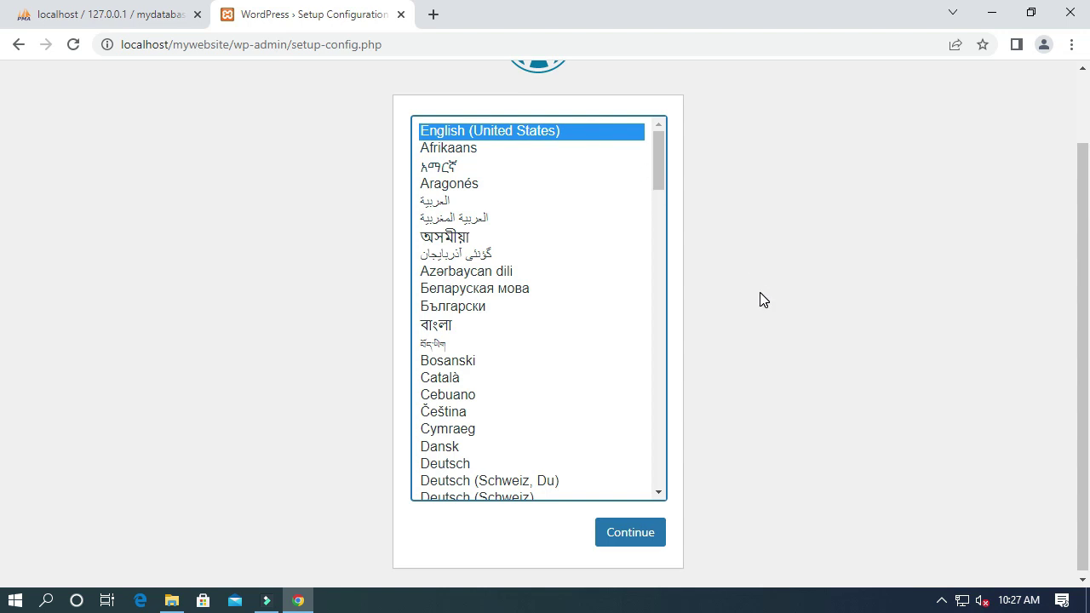
{"action": "left_click", "coordinate": [629, 534]}
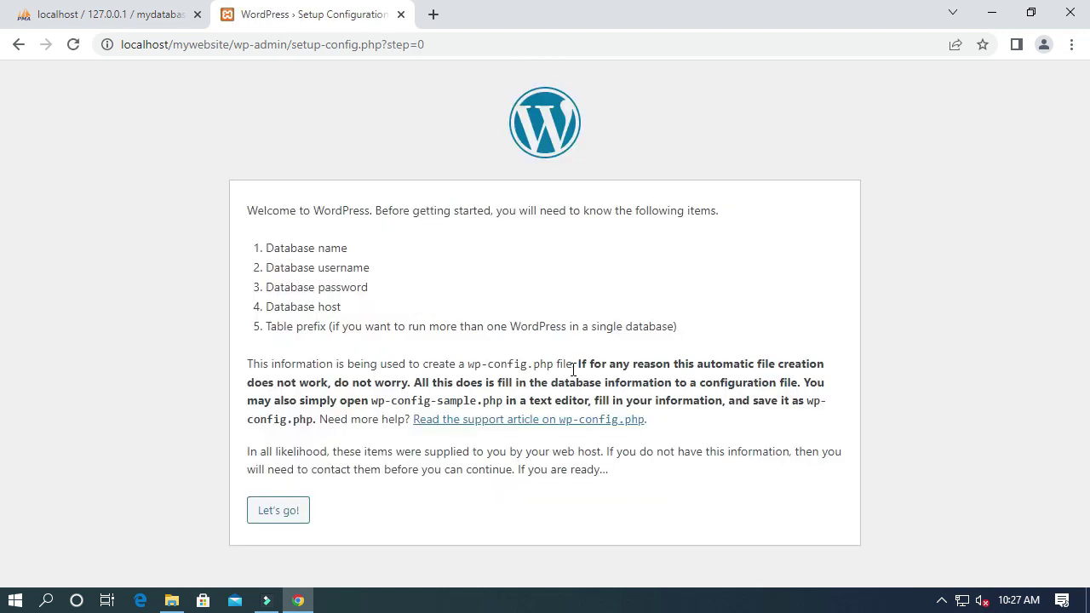
{"action": "left_click", "coordinate": [270, 513]}
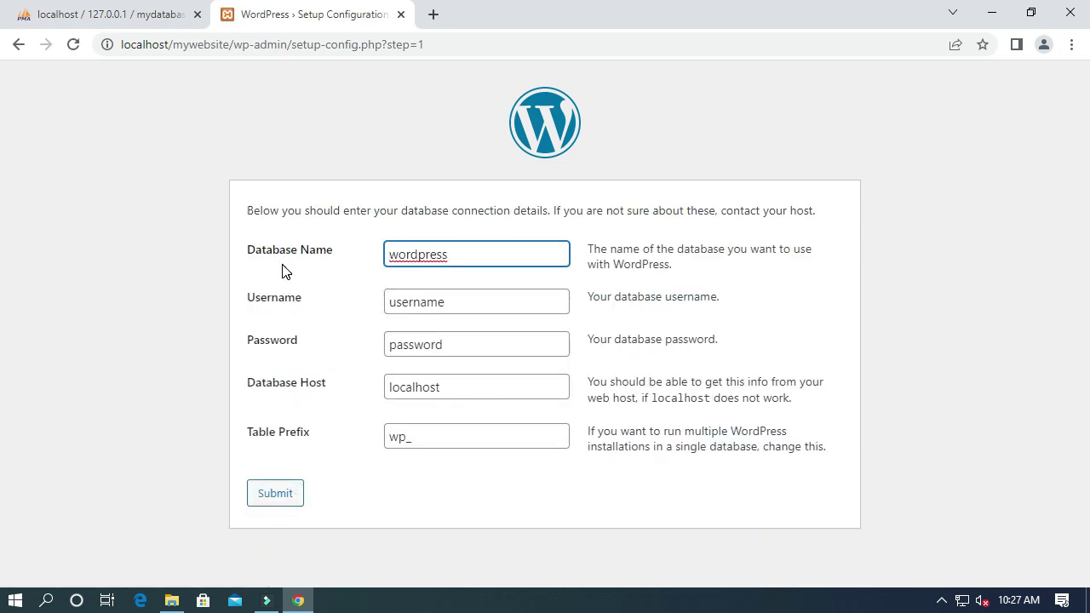
{"action": "double_click", "coordinate": [420, 254]}
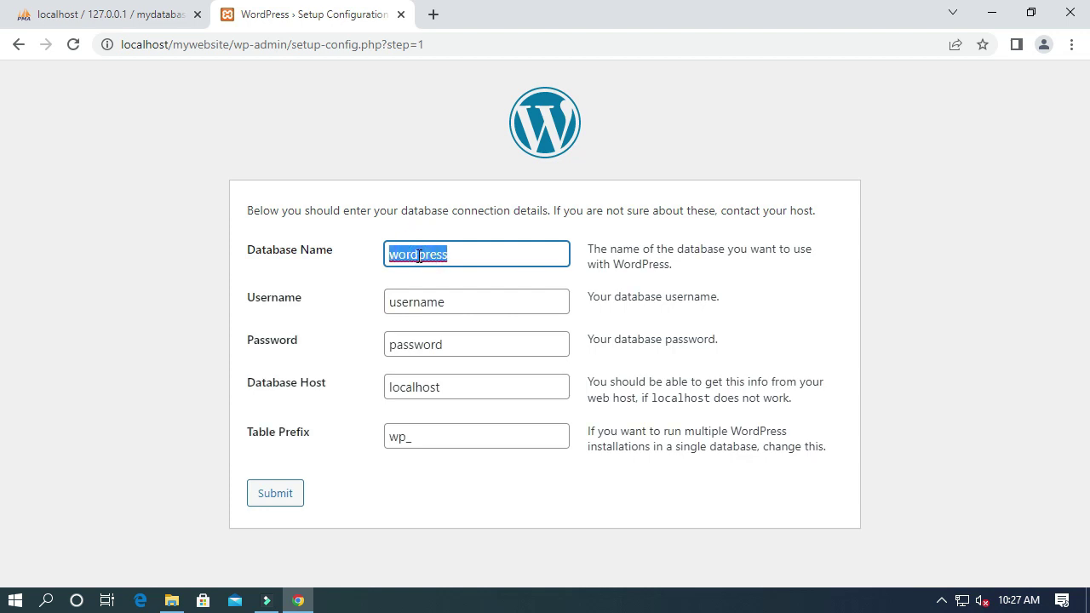
{"action": "left_click", "coordinate": [104, 17]}
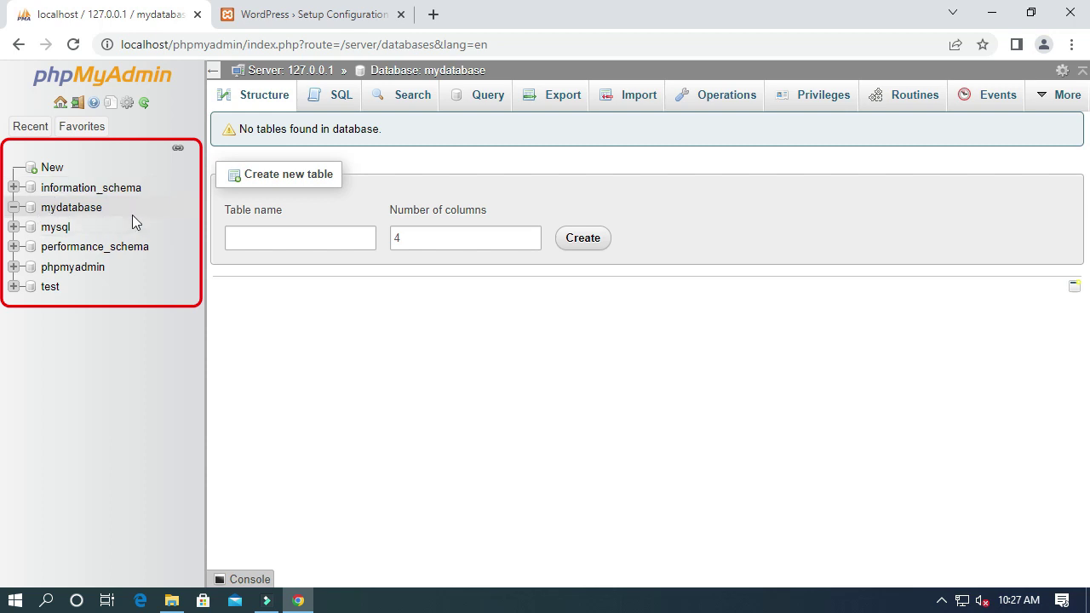
Step: Enter database name mydatabase and username root, and clear the password field
{"action": "left_click", "coordinate": [273, 19]}
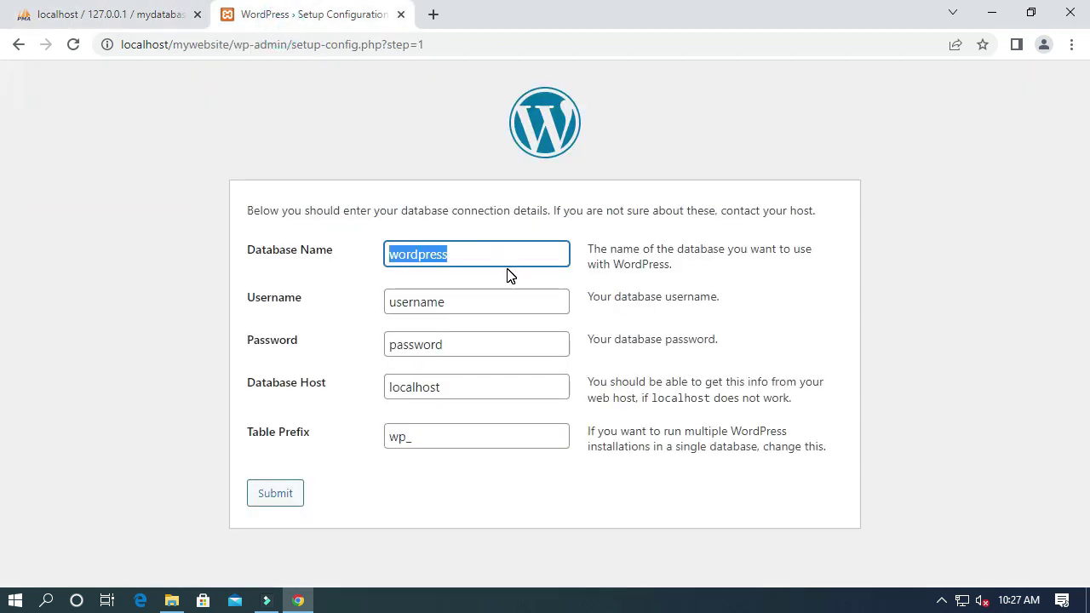
{"action": "type", "text": "mydatabase"}
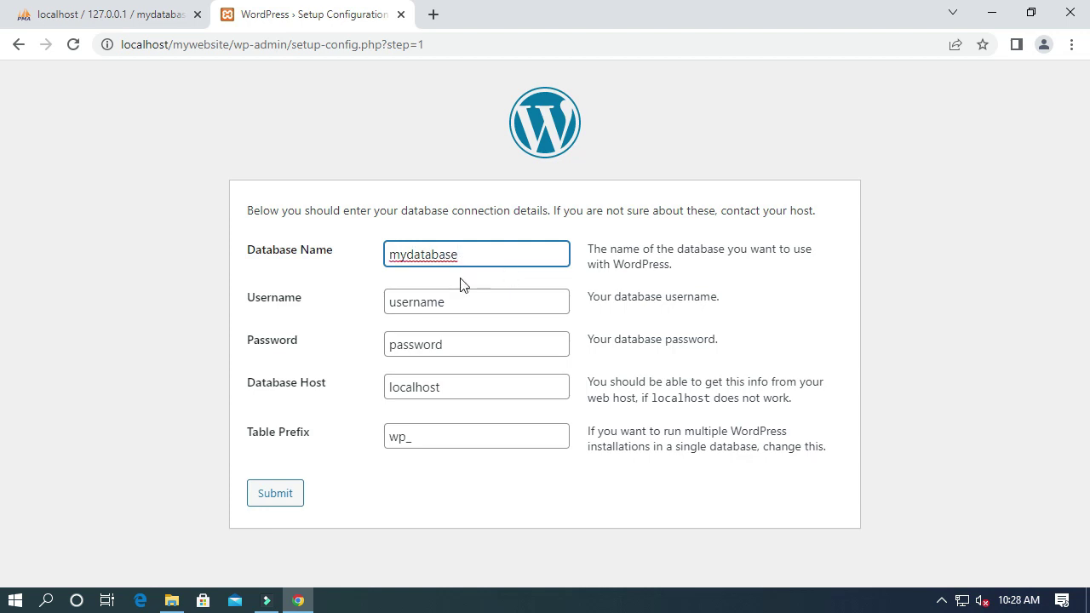
{"action": "double_click", "coordinate": [431, 303]}
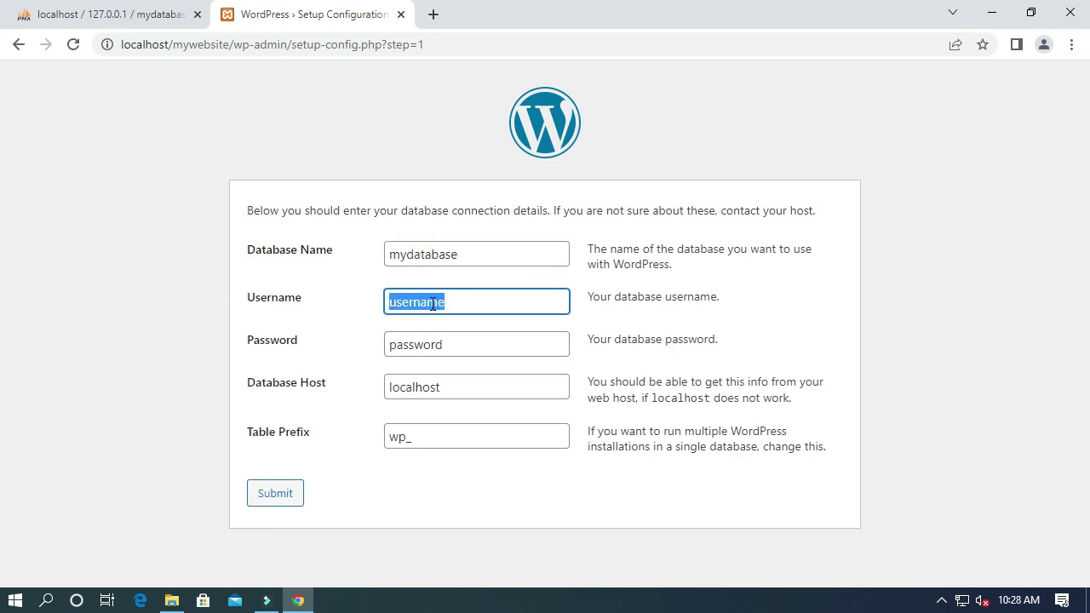
{"action": "type", "text": "root"}
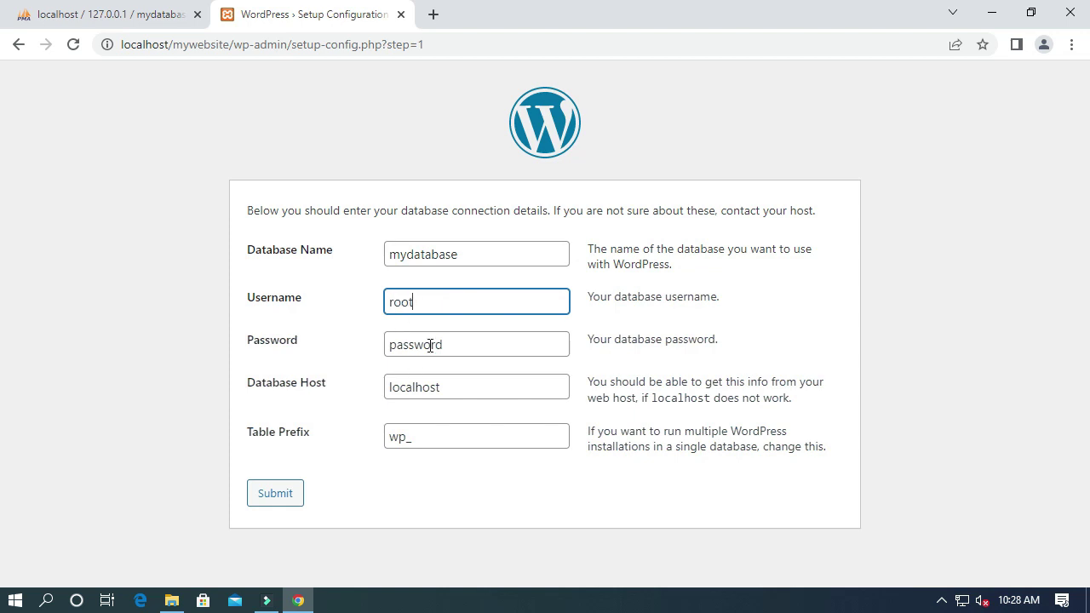
{"action": "double_click", "coordinate": [430, 345]}
{"action": "key", "text": "BackSpace"}
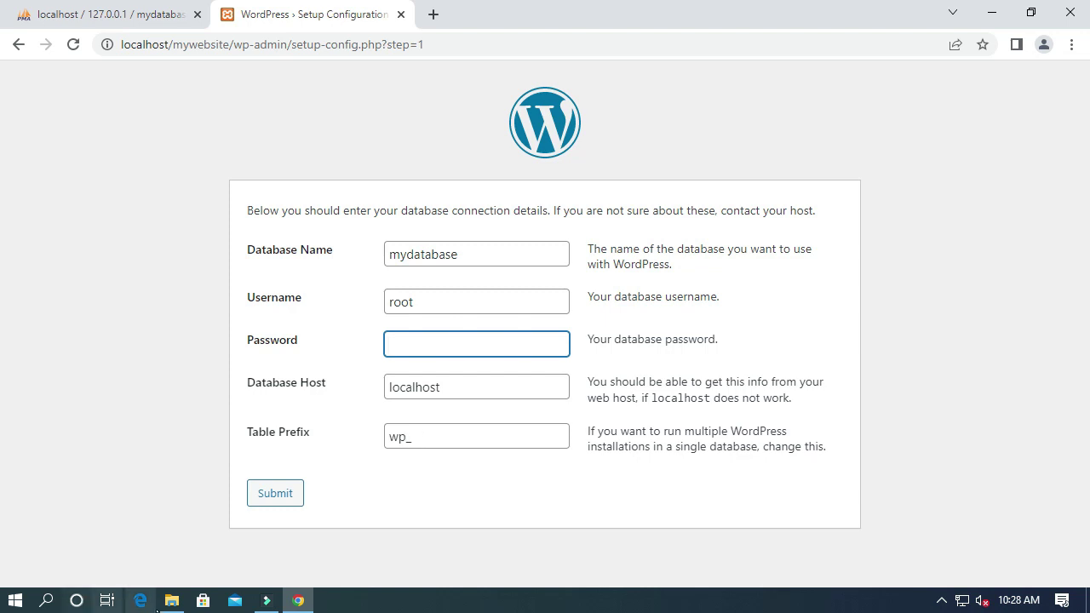
{"action": "left_click", "coordinate": [171, 600]}
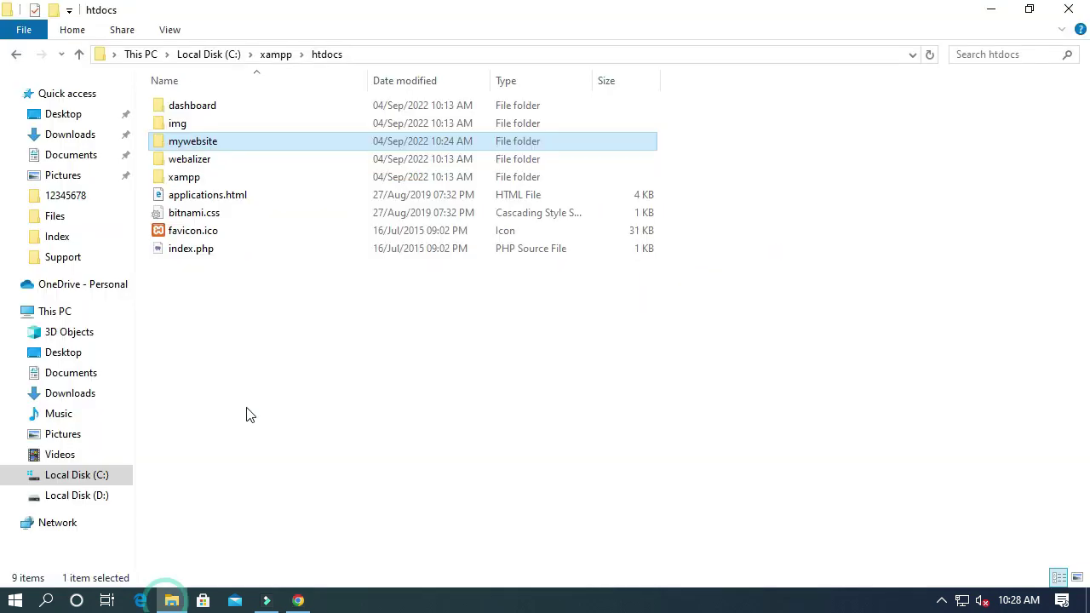
{"action": "double_click", "coordinate": [202, 143]}
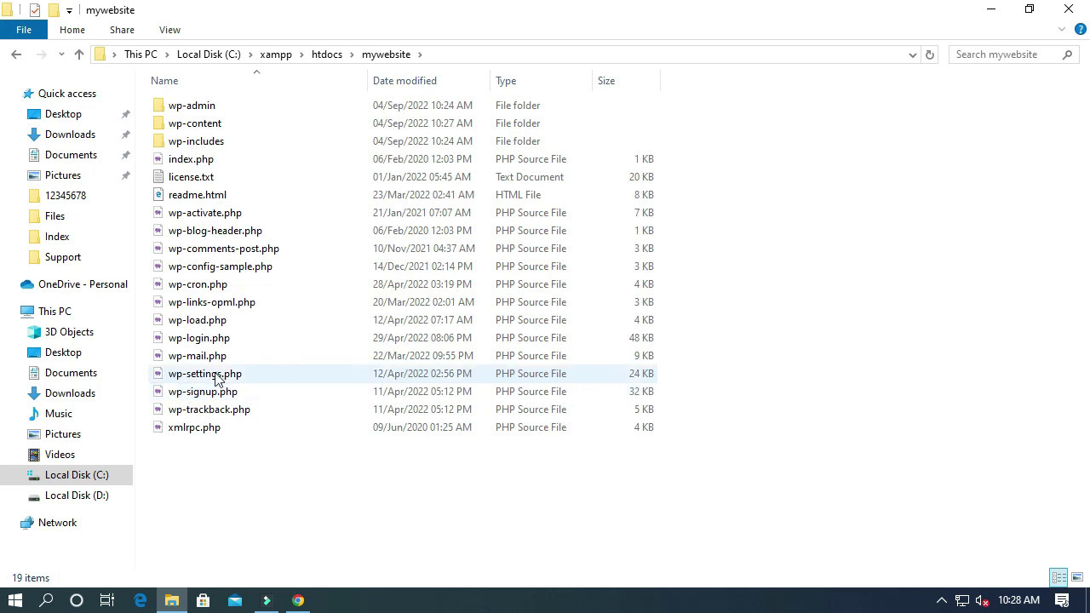
{"action": "left_click", "coordinate": [991, 9]}
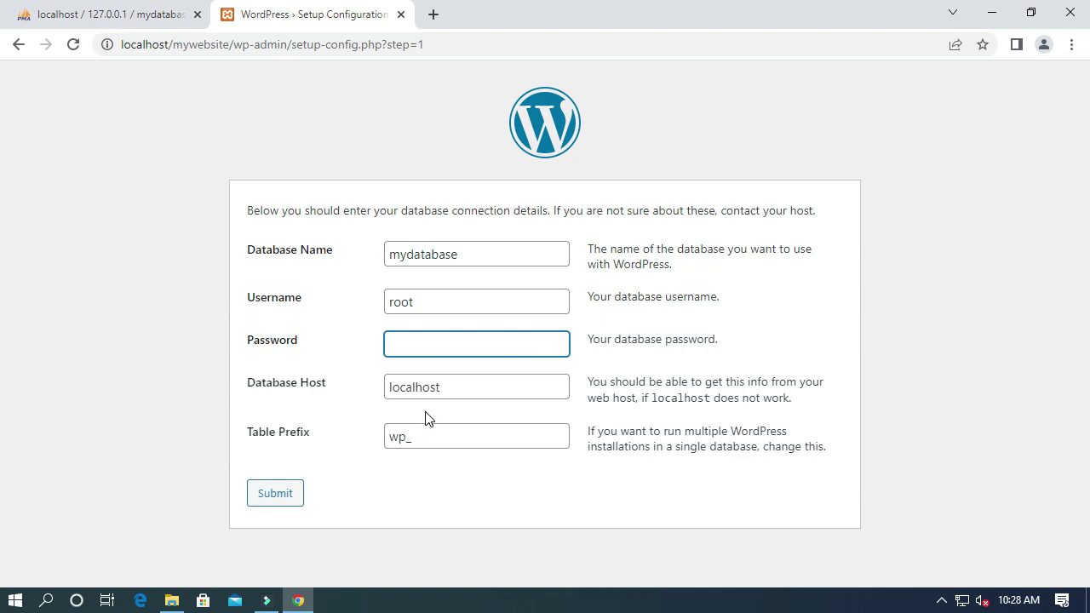
Step: Submit the connection details, run the installation, and enter the site title Soft Tech
{"action": "left_click", "coordinate": [270, 498]}
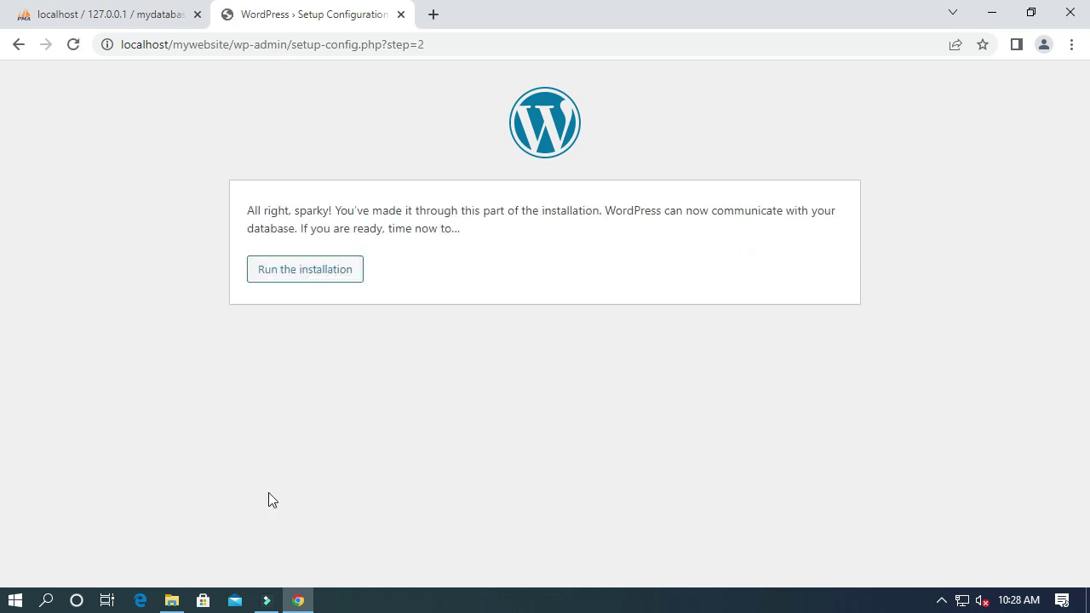
{"action": "left_click", "coordinate": [297, 277]}
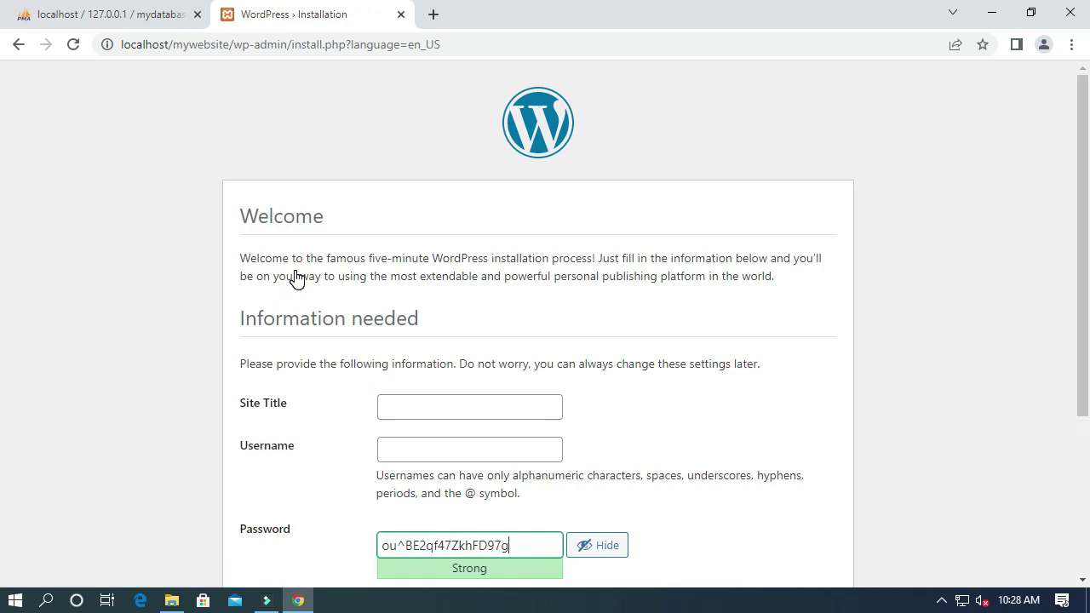
{"action": "scroll", "coordinate": [453, 269], "scroll_direction": "down", "scroll_amount": 2}
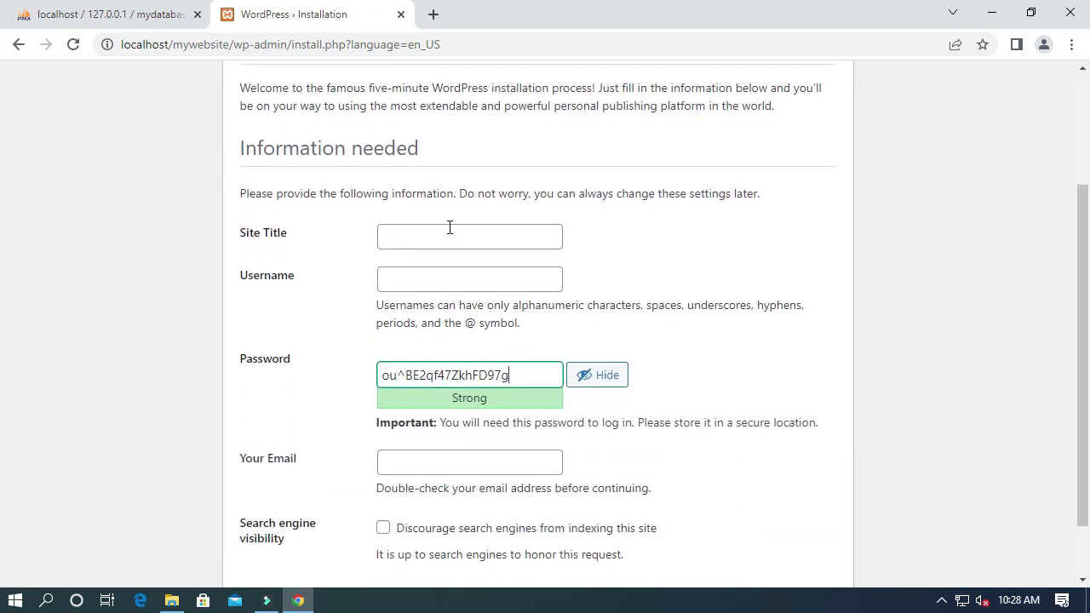
{"action": "left_click", "coordinate": [432, 244]}
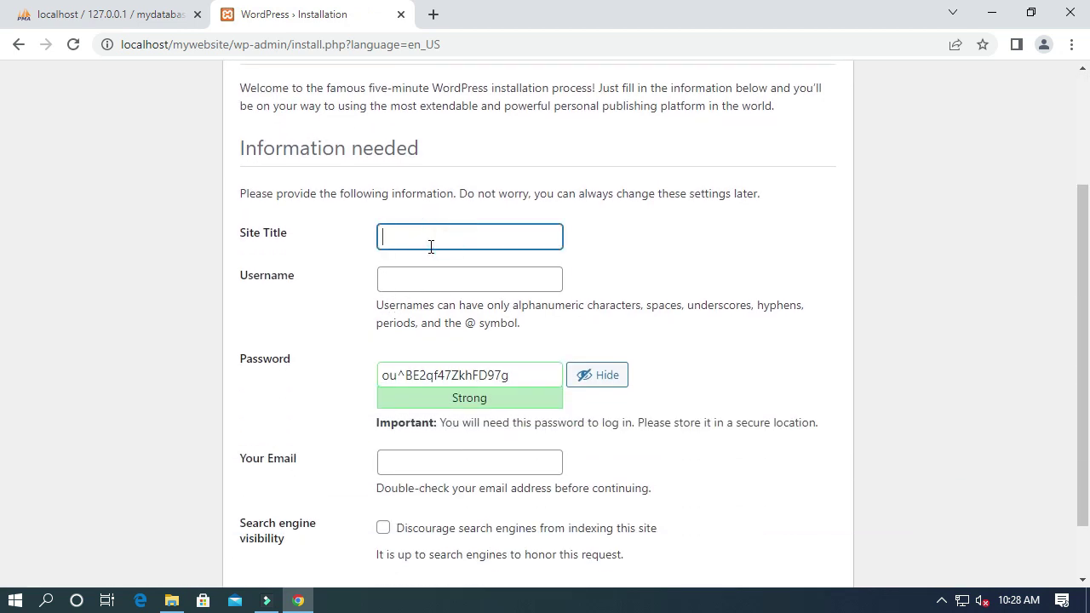
{"action": "type", "text": "Soft Tech"}
Step: Set administrator username admin and replace the generated password with a confirmed weak one
{"action": "left_click", "coordinate": [398, 274]}
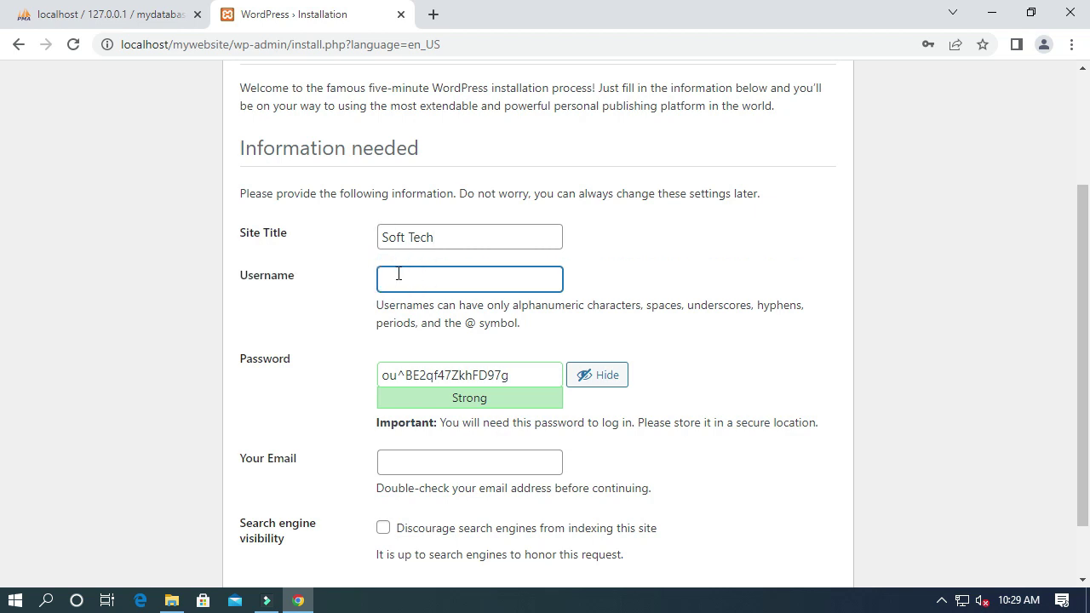
{"action": "type", "text": "admin"}
{"action": "scroll", "coordinate": [426, 365], "scroll_direction": "down", "scroll_amount": 1}
{"action": "double_click", "coordinate": [474, 375]}
{"action": "left_click", "coordinate": [475, 304]}
{"action": "type", "text": "admin"}
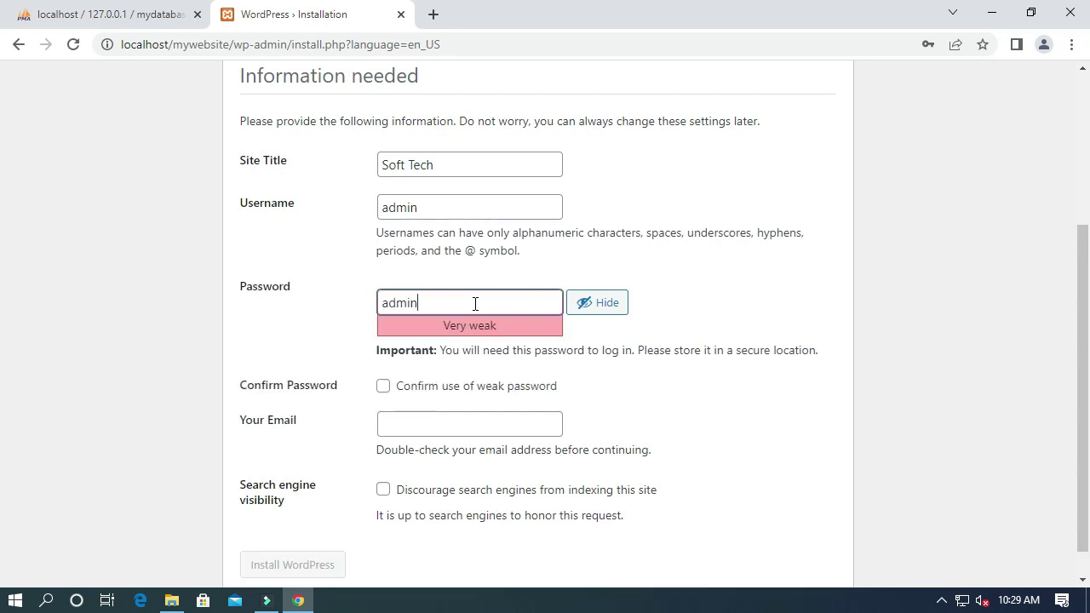
{"action": "scroll", "coordinate": [475, 303], "scroll_direction": "down", "scroll_amount": 1}
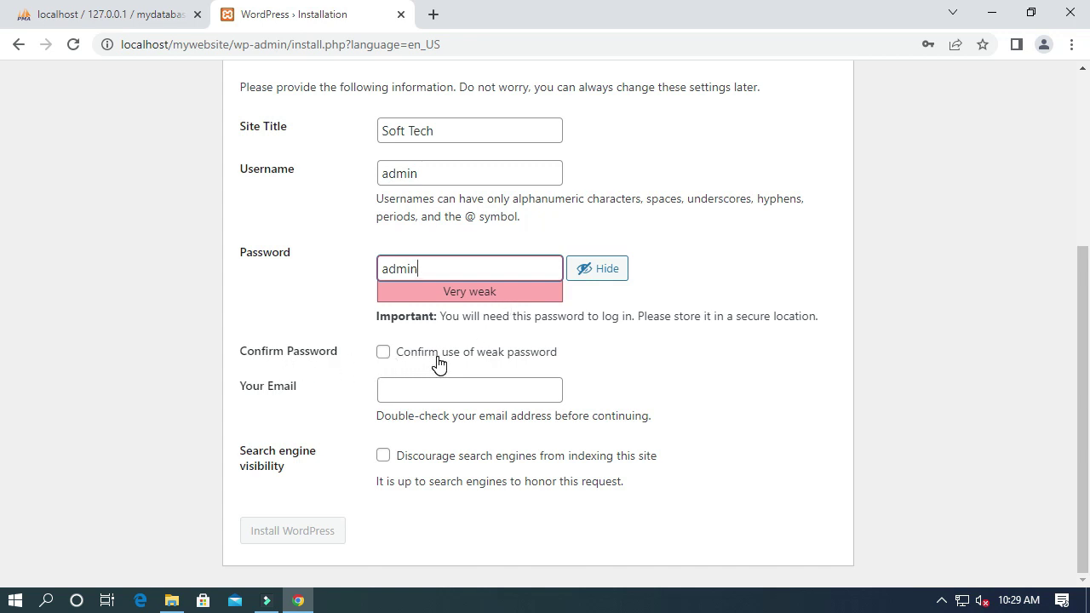
{"action": "left_click", "coordinate": [382, 354]}
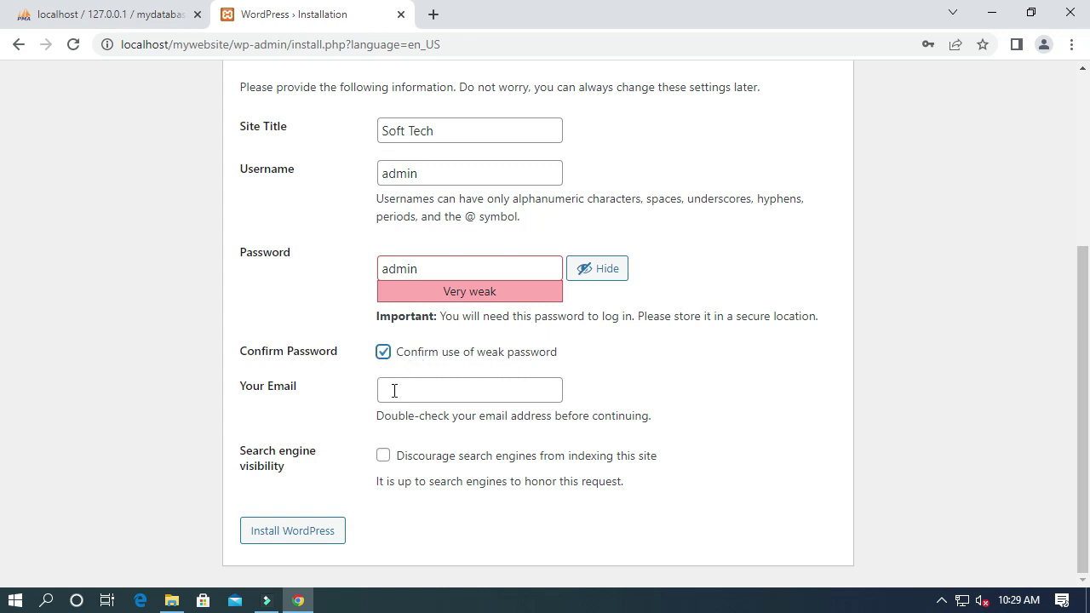
Step: Enter the administrator e-mail address and install WordPress
{"action": "left_click", "coordinate": [394, 391]}
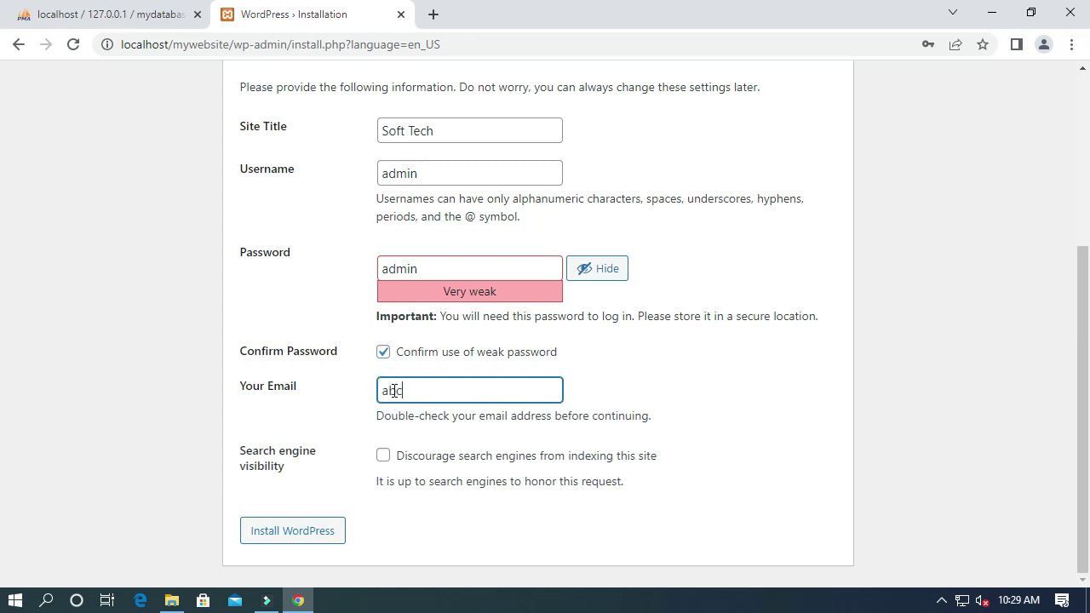
{"action": "left_click", "coordinate": [291, 531]}
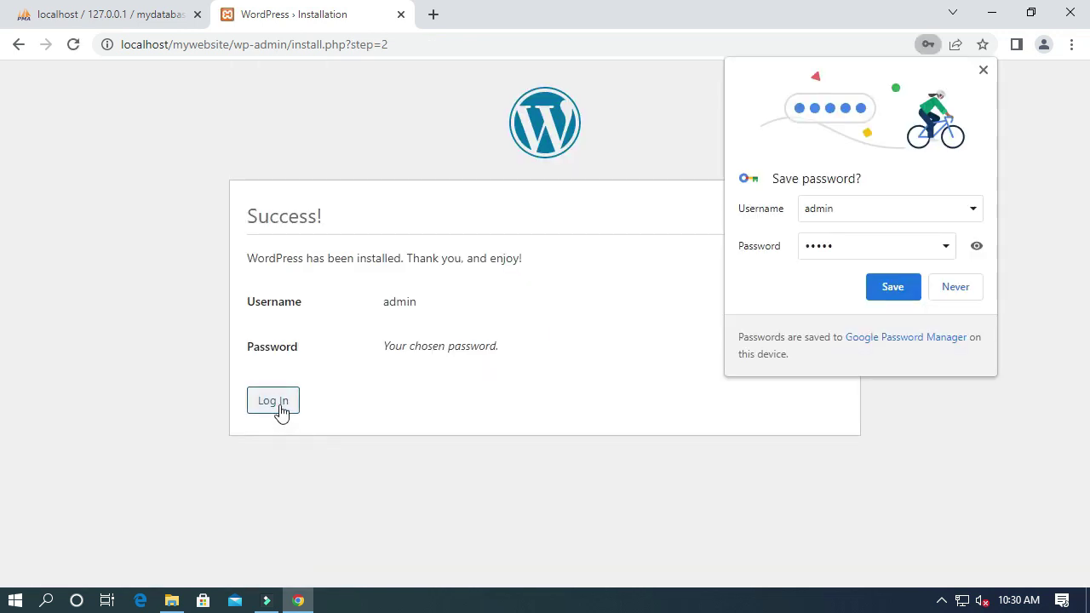
Step: Log in to the Soft Tech dashboard as admin, revealing the password to verify it
{"action": "left_click", "coordinate": [275, 402]}
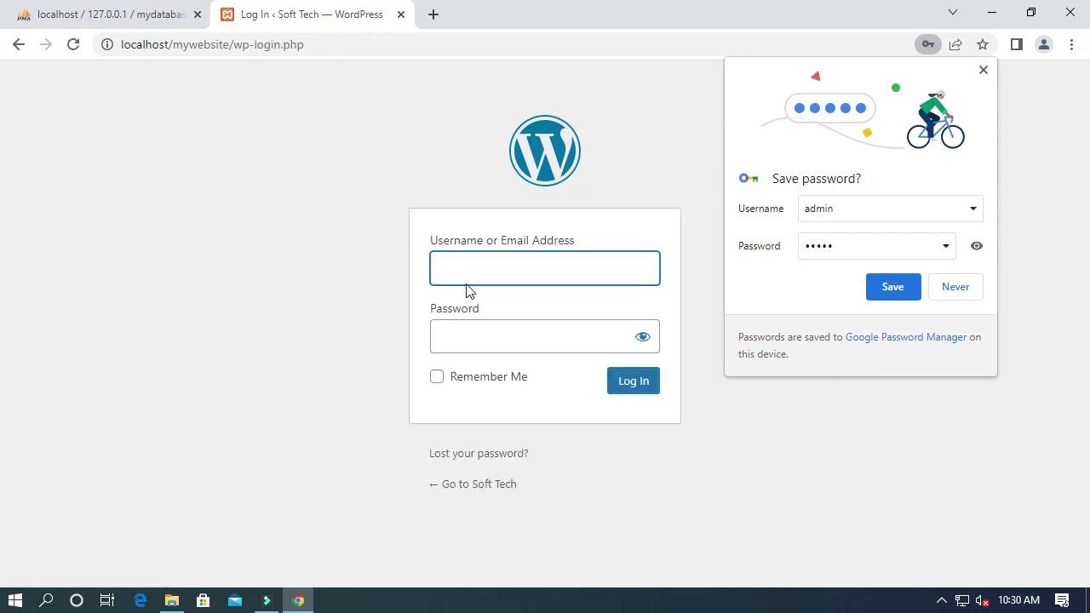
{"action": "type", "text": "admin"}
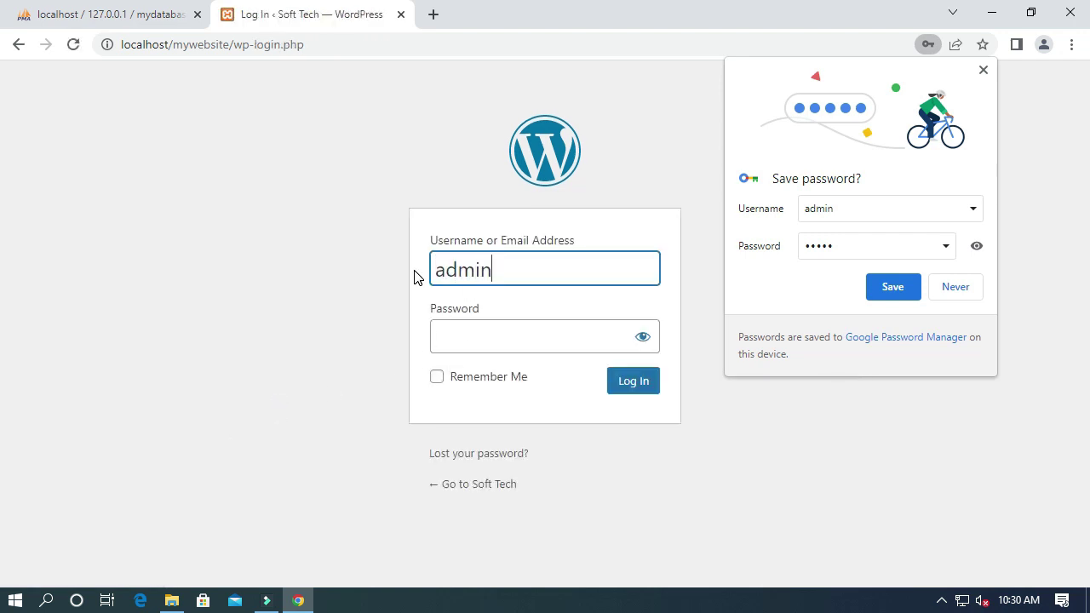
{"action": "left_click", "coordinate": [472, 332]}
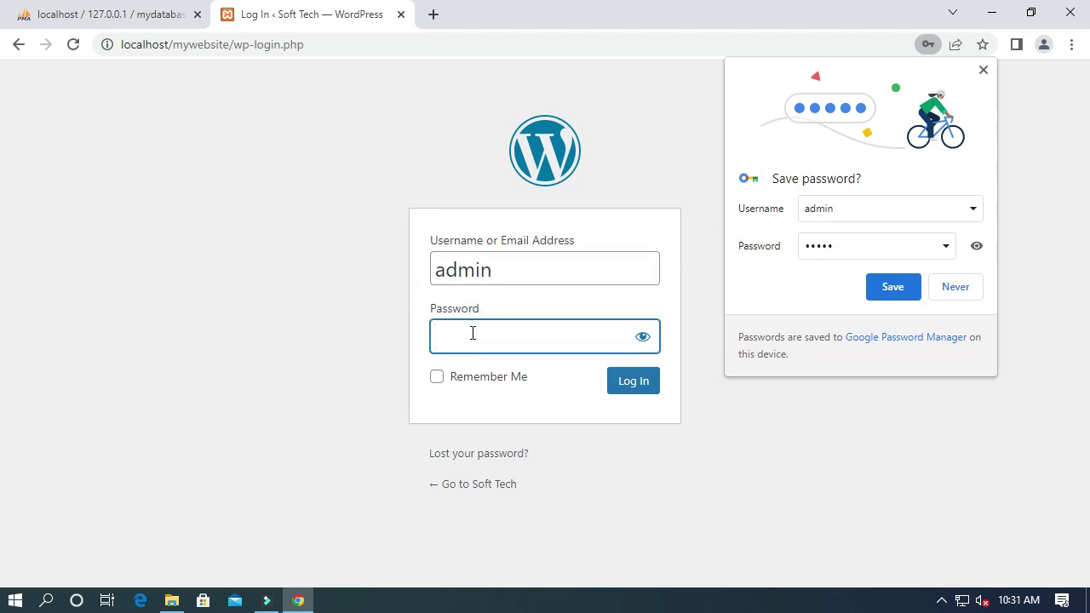
{"action": "type", "text": "admin"}
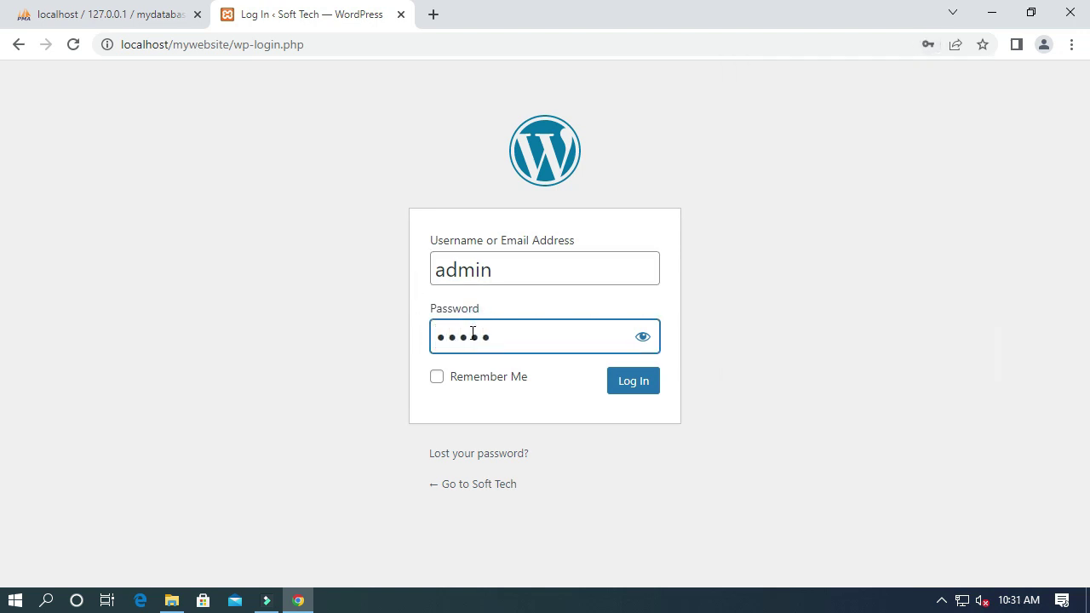
{"action": "left_click", "coordinate": [644, 341]}
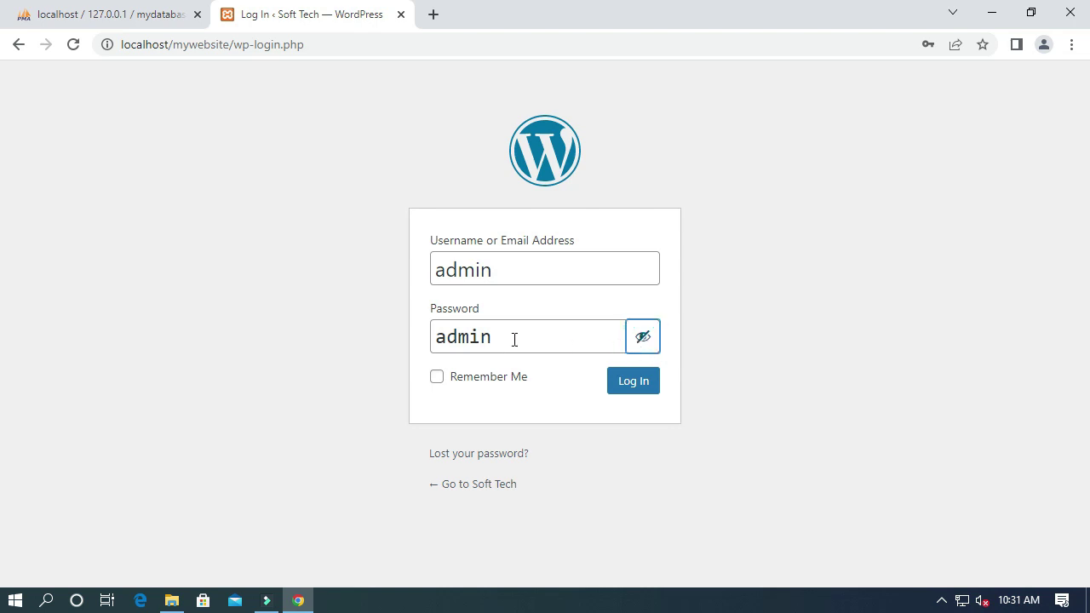
{"action": "left_click", "coordinate": [634, 383]}
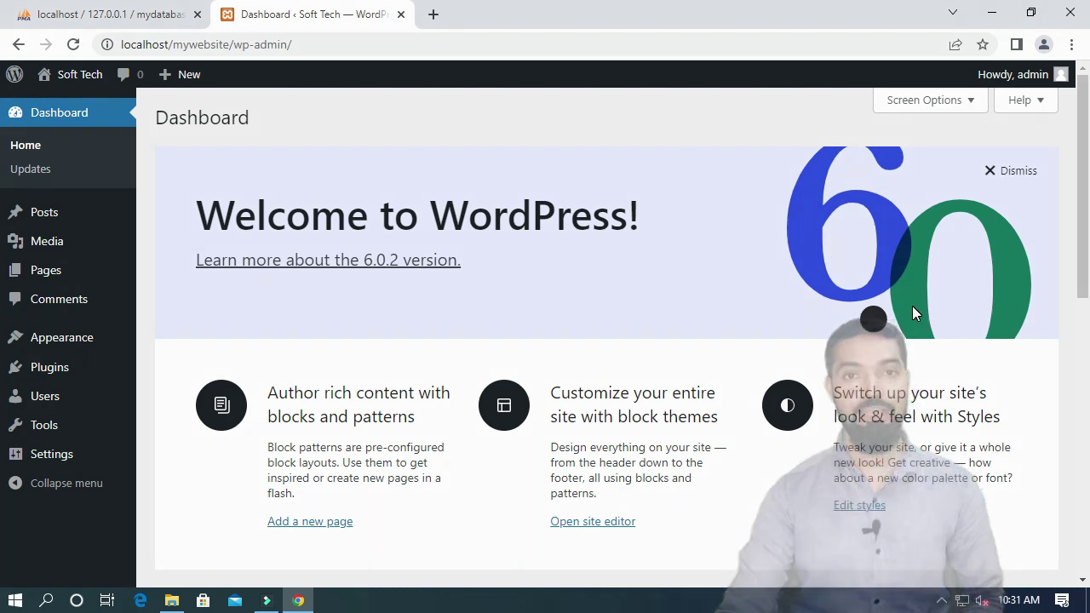
Step: View the Soft Tech front page in a new tab, open About WordPress, then close Chrome
{"action": "mouse_move", "coordinate": [81, 85]}
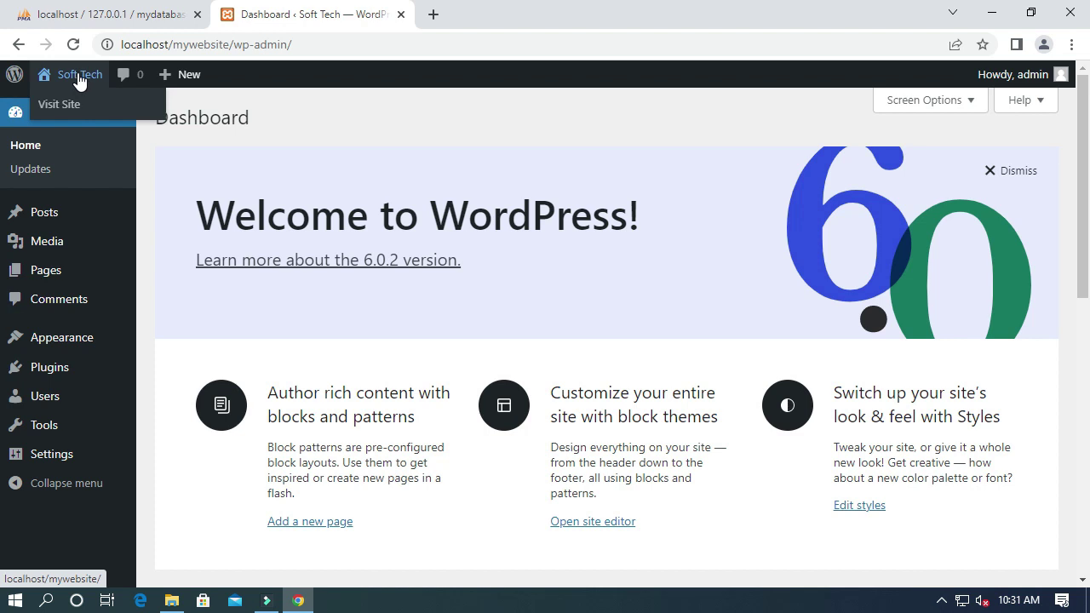
{"action": "right_click", "coordinate": [79, 81]}
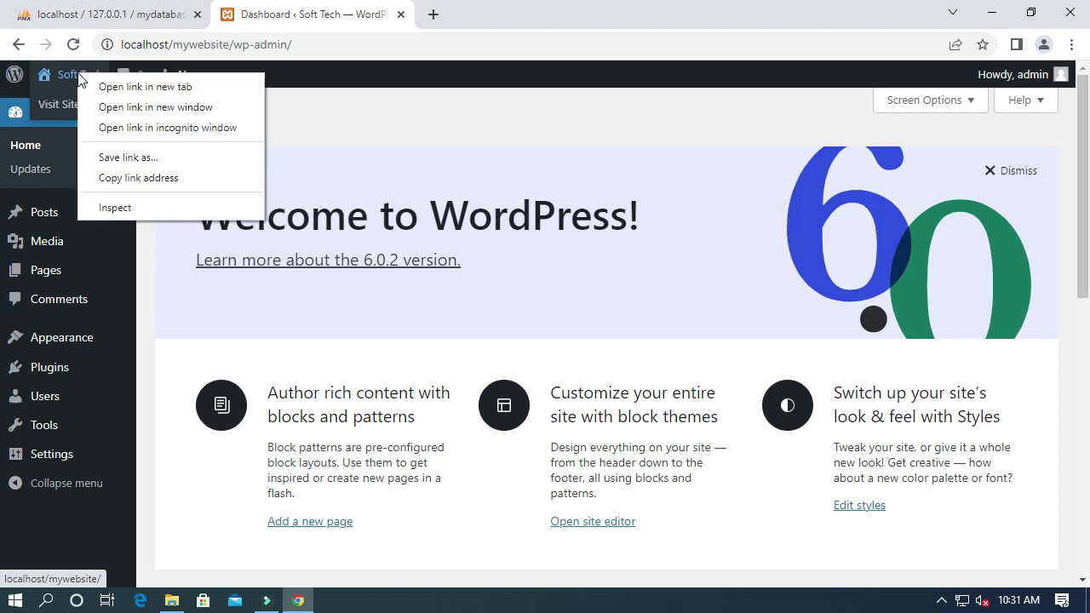
{"action": "left_click", "coordinate": [130, 90]}
{"action": "left_click", "coordinate": [516, 19]}
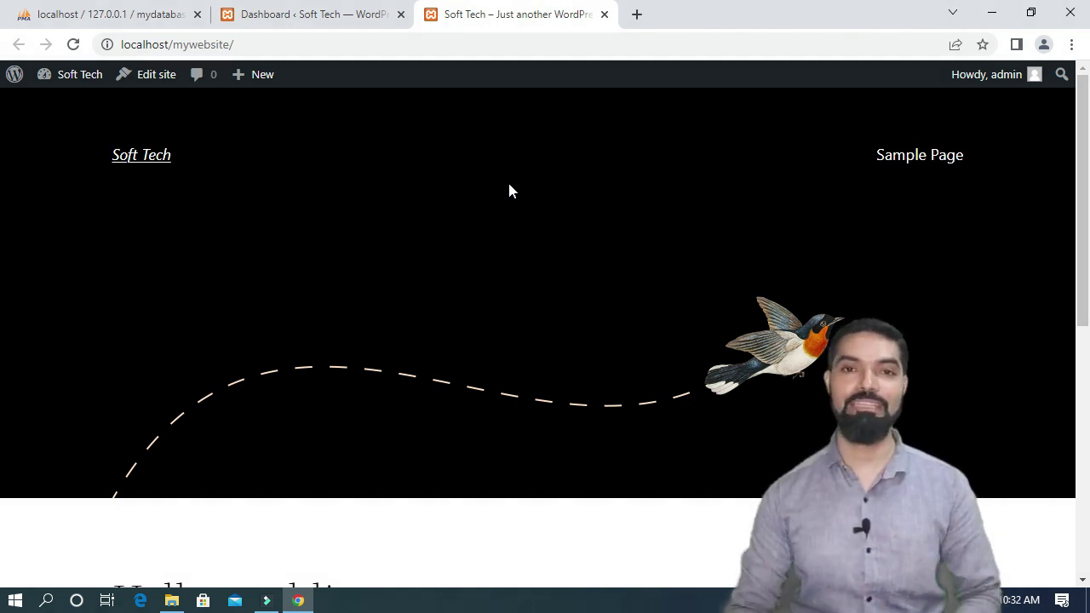
{"action": "scroll", "coordinate": [517, 187], "scroll_direction": "down", "scroll_amount": 5}
{"action": "scroll", "coordinate": [504, 230], "scroll_direction": "up", "scroll_amount": 5}
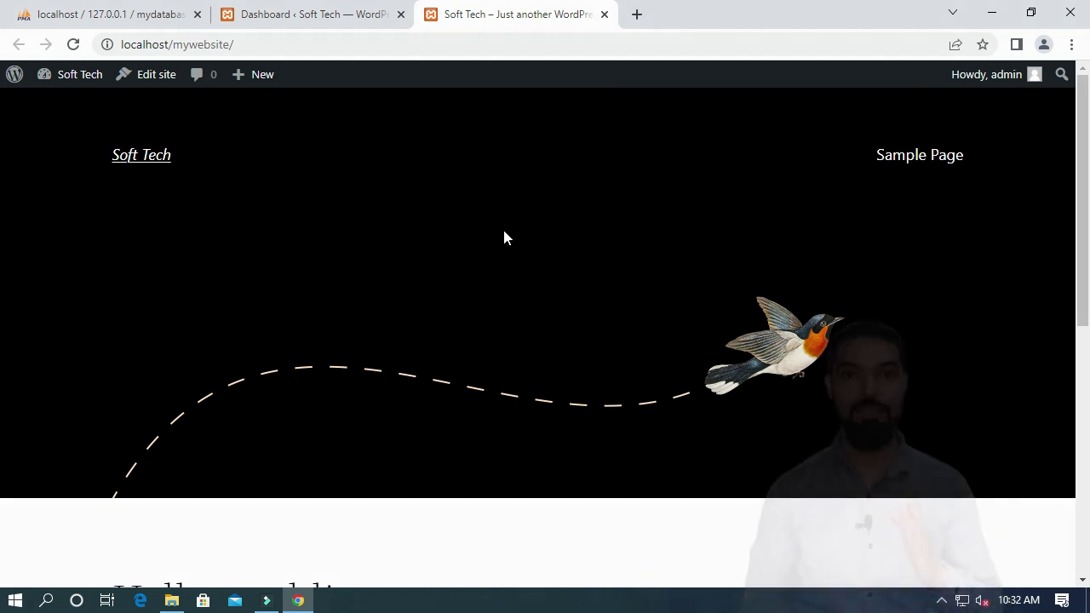
{"action": "left_click", "coordinate": [15, 78]}
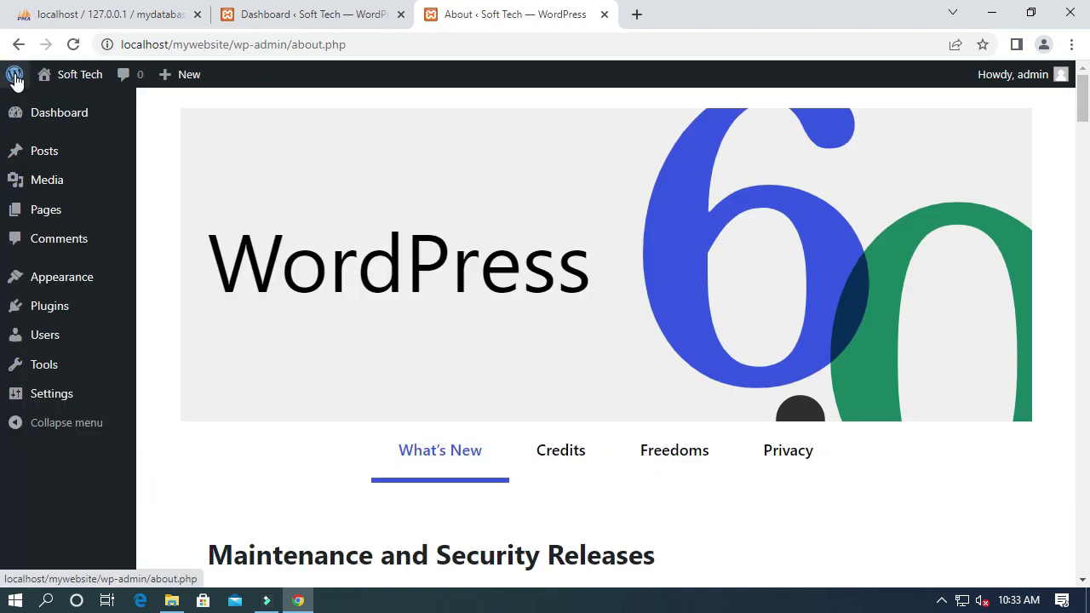
{"action": "left_click", "coordinate": [1067, 19]}
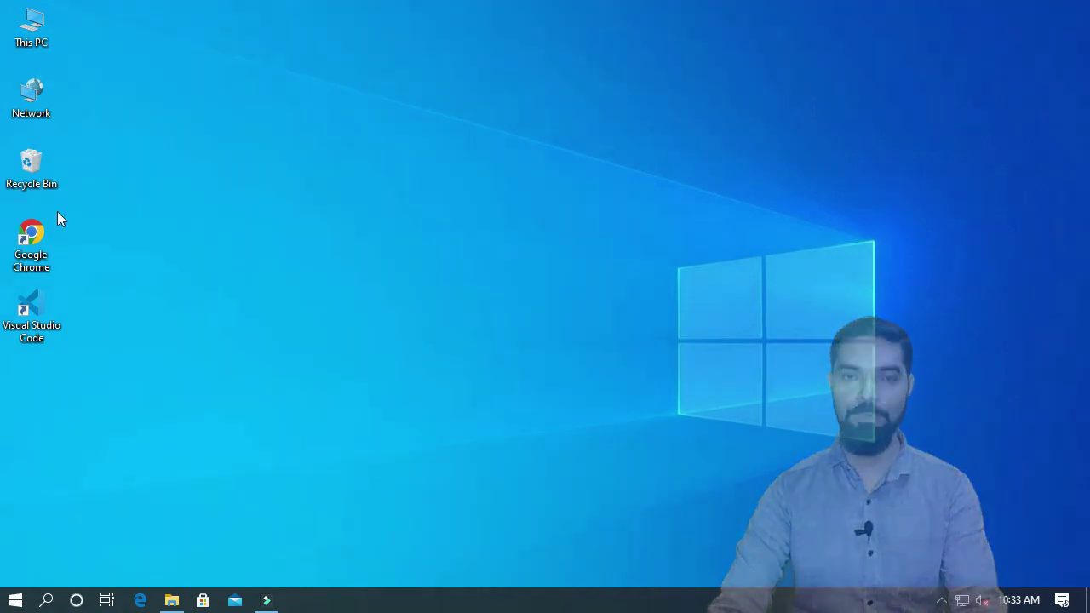
Step: Relaunch Chrome, load localhost/mywebsite to show the Soft Tech front page, and add a blank tab
{"action": "double_click", "coordinate": [36, 247]}
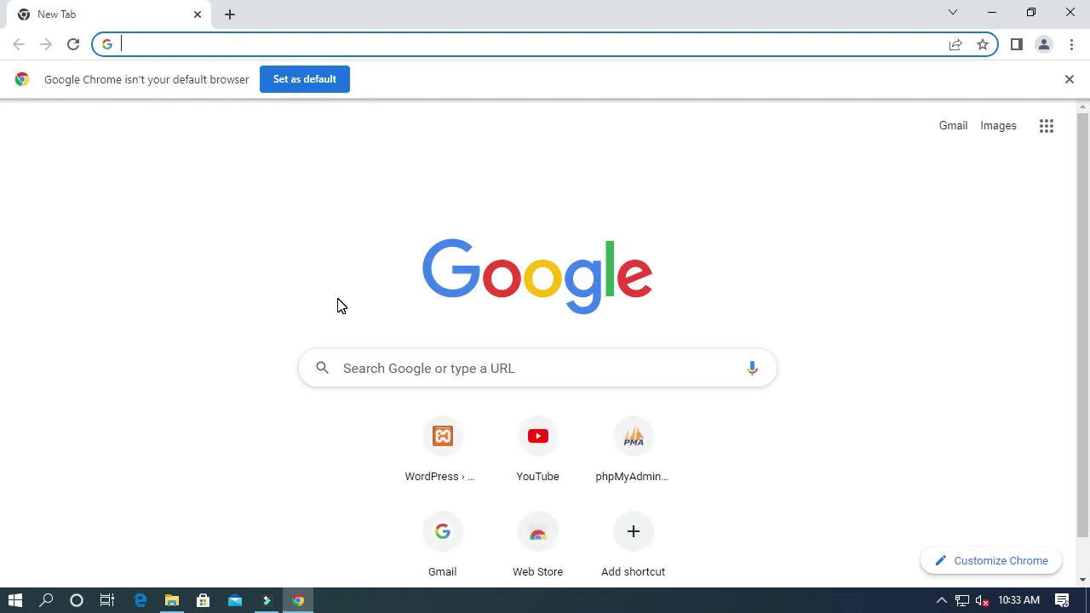
{"action": "type", "text": "localh"}
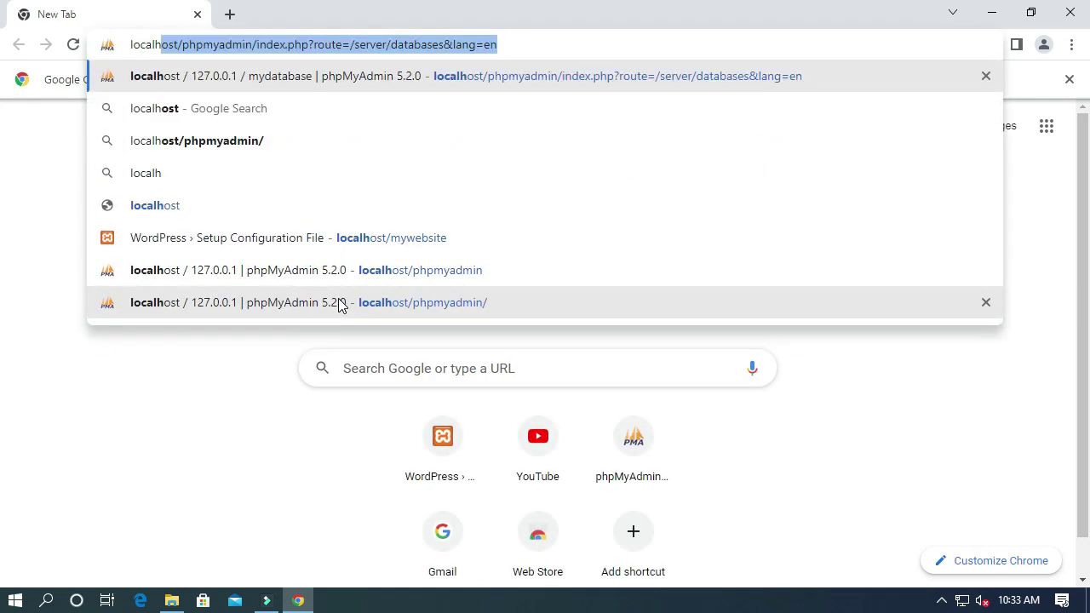
{"action": "type", "text": "ost"}
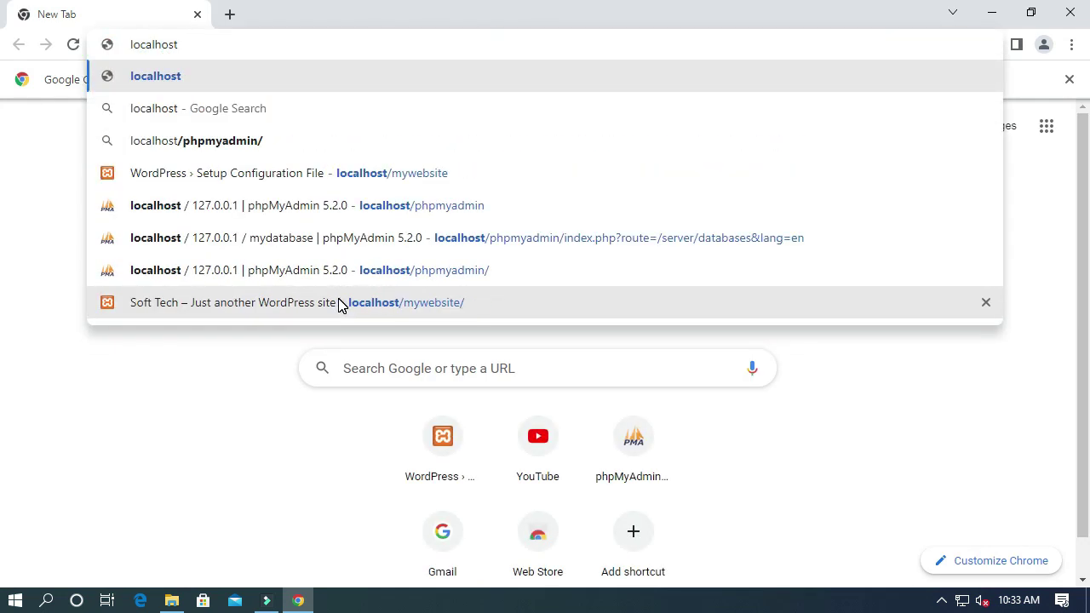
{"action": "type", "text": "/w"}
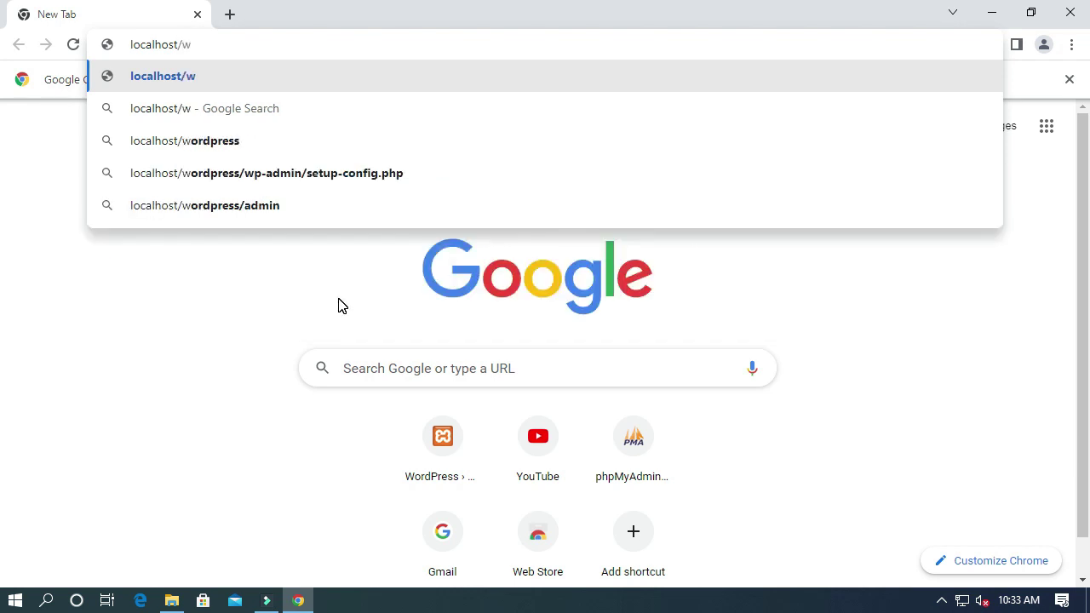
{"action": "key", "text": "BackSpace"}
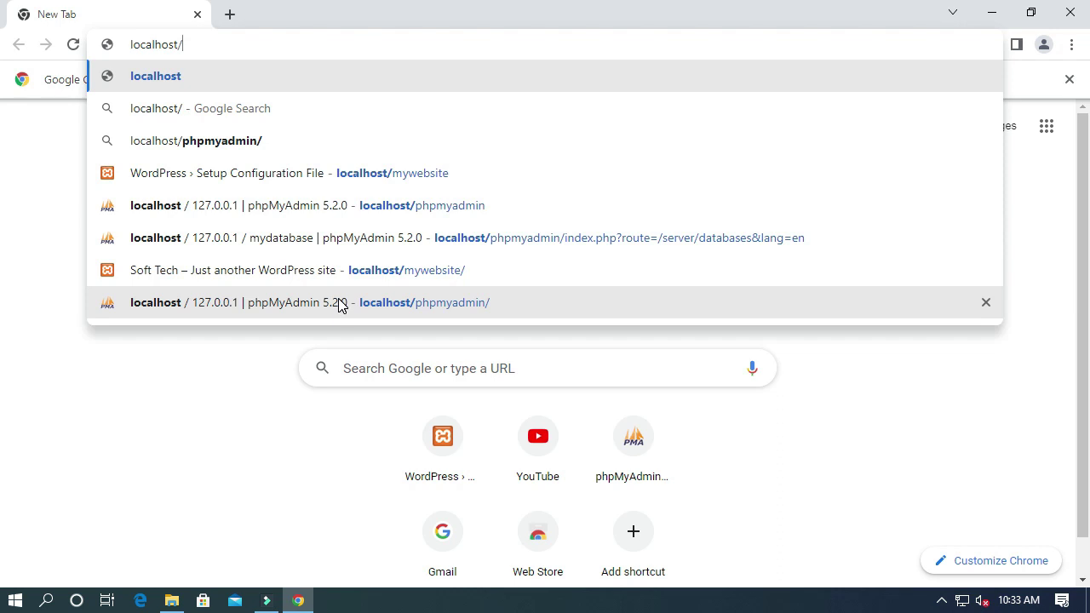
{"action": "type", "text": "my"}
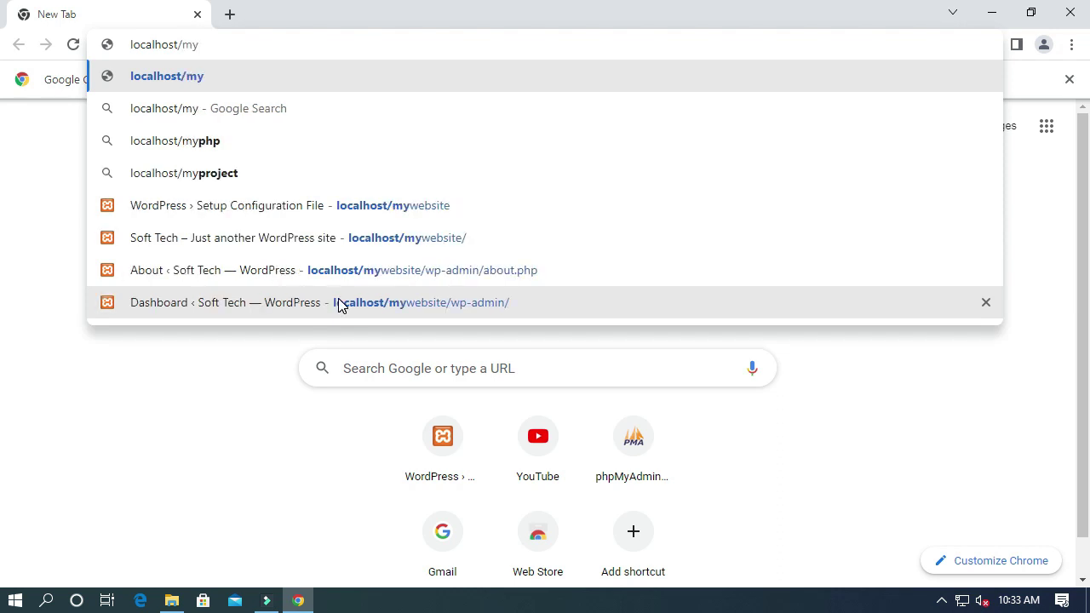
{"action": "type", "text": "website"}
{"action": "key", "text": "Return"}
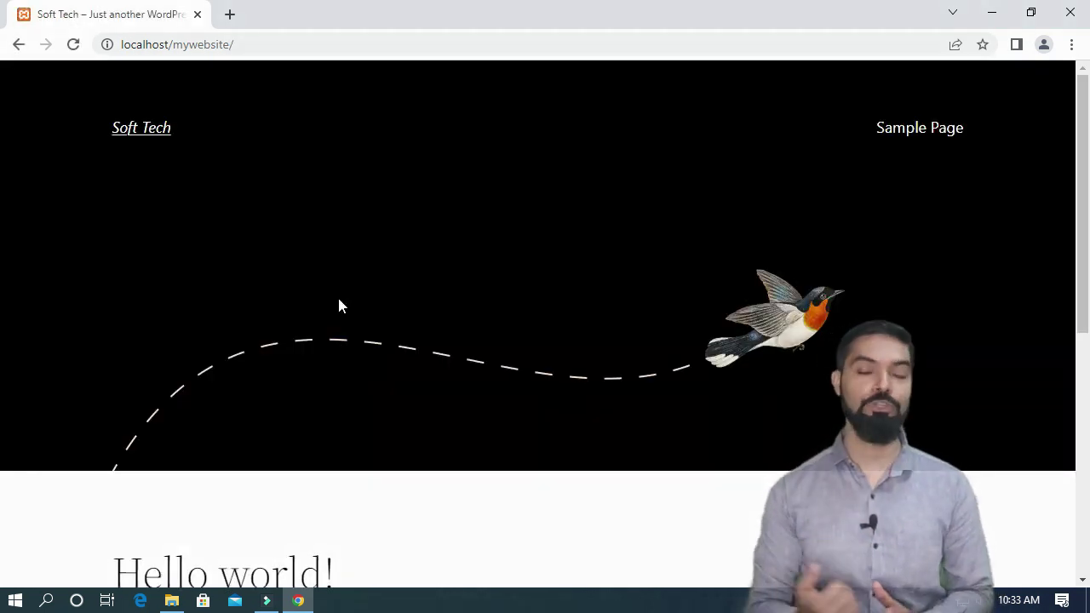
{"action": "left_click", "coordinate": [230, 14]}
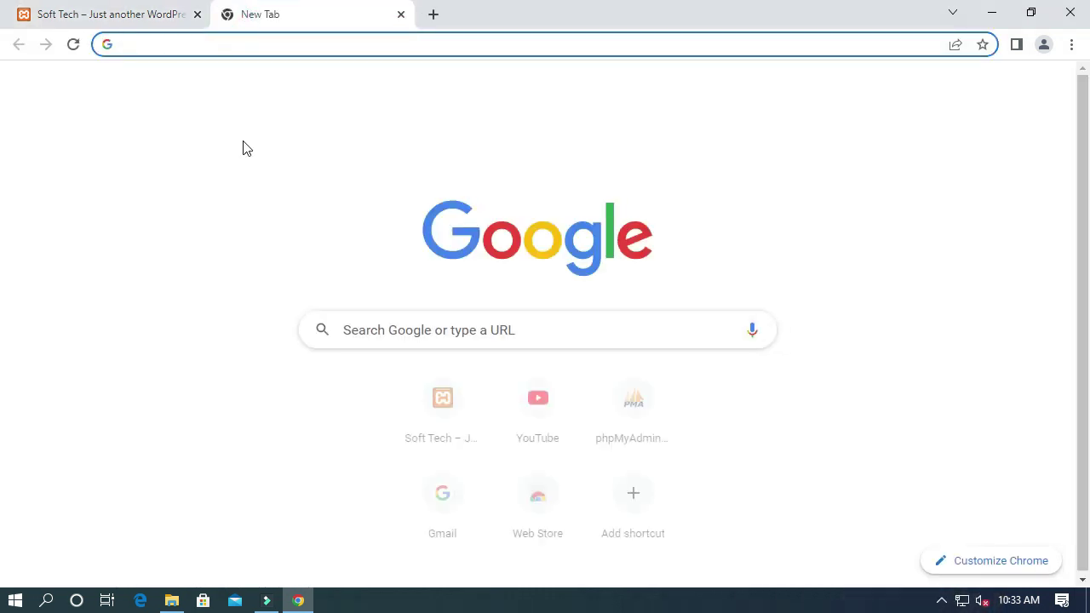